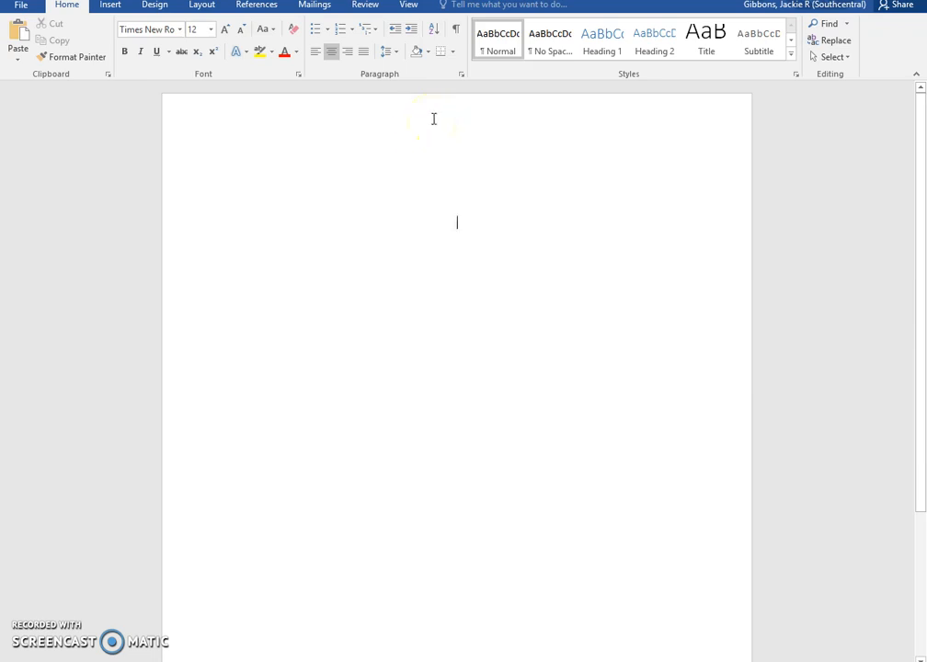
# - Open the first page header and insert a Plain Number 3 page number at the top of the page
pyautogui.doubleClick(432, 118)
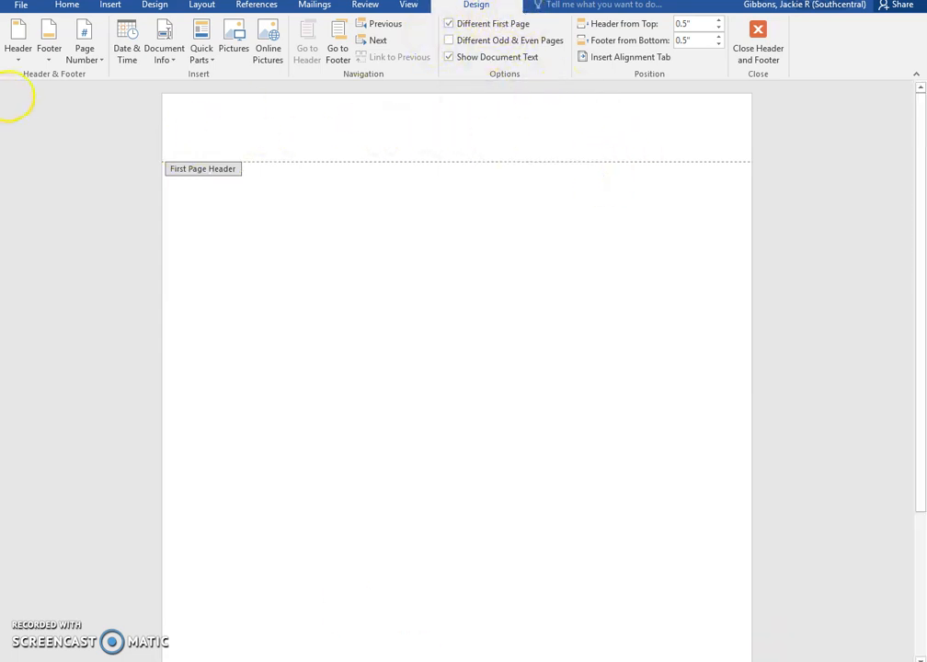
pyautogui.click(93, 60)
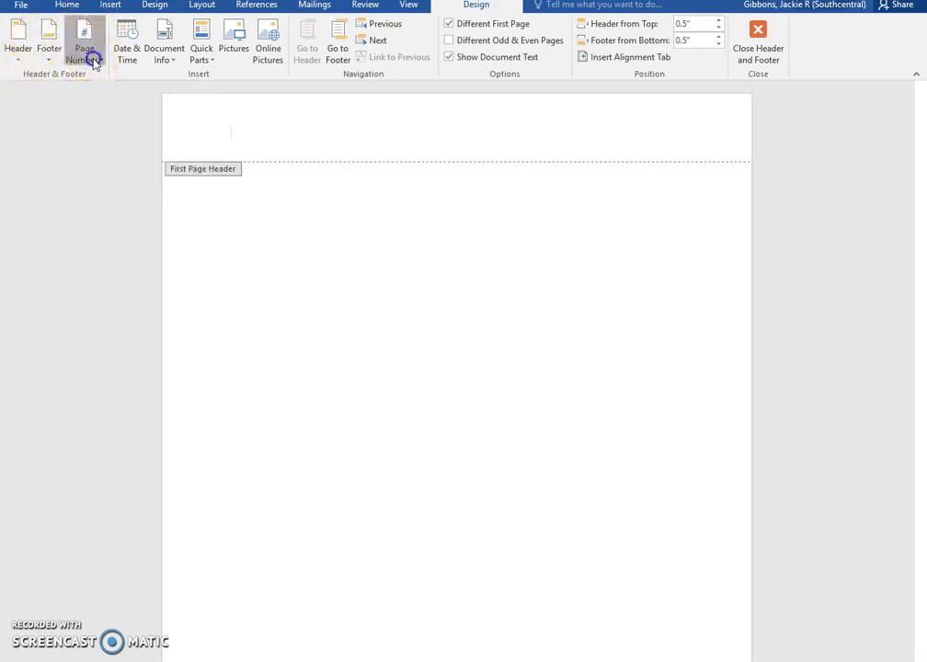
pyautogui.moveTo(101, 75)
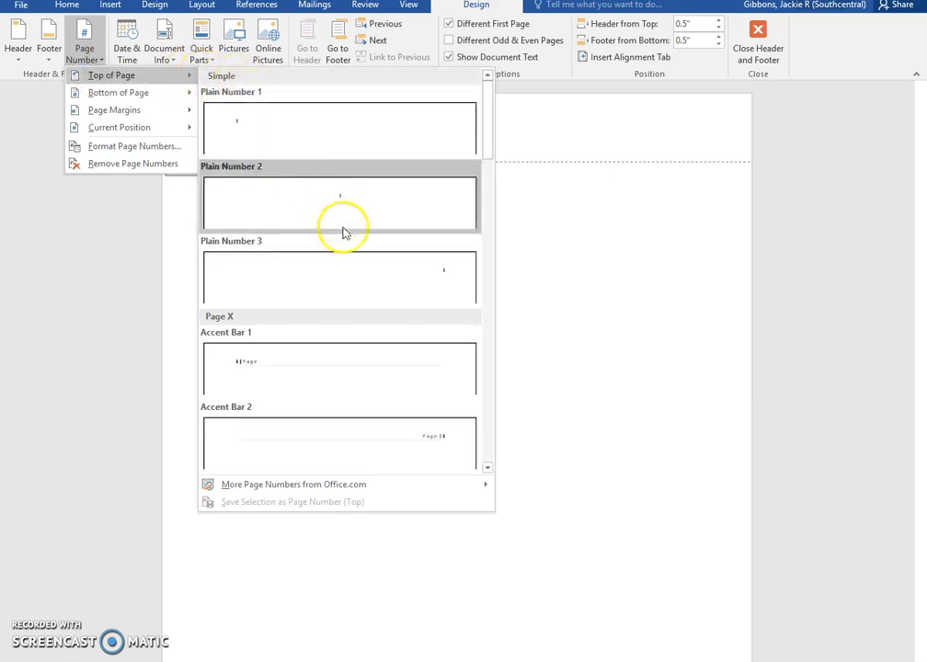
pyautogui.click(352, 273)
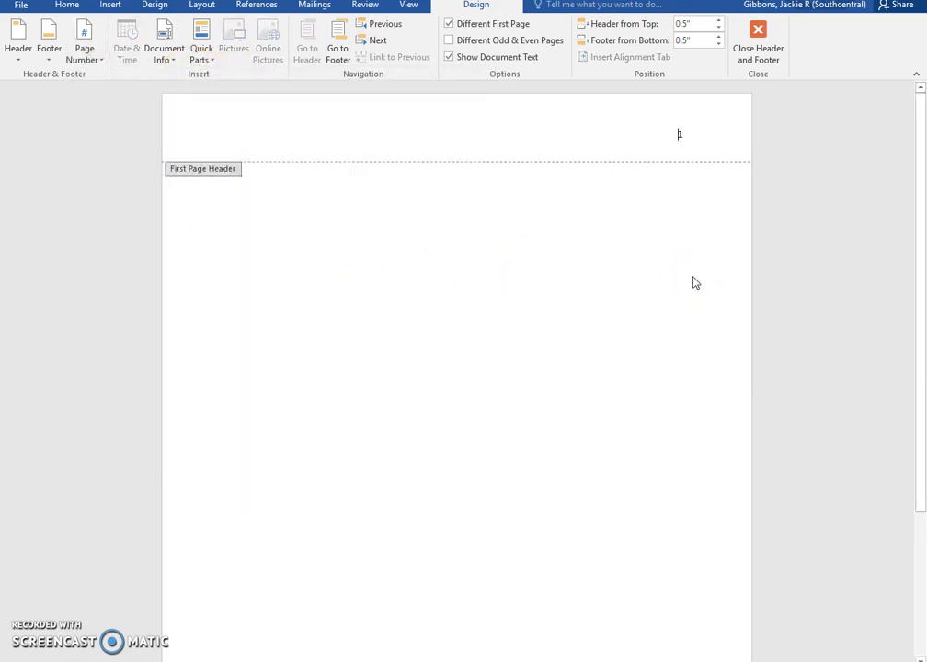
# - Enter "Running head: ORGANIZATION OF COLLEGE PAPERS" before the page number and tab it across to the header's left margin
pyautogui.write('Running head:')
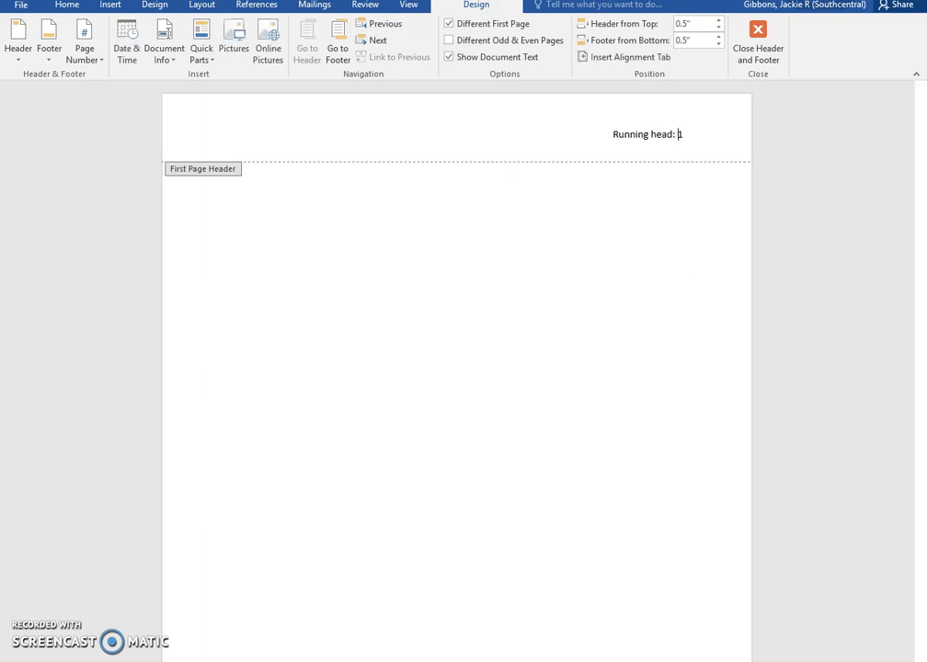
pyautogui.write(' ORGAN')
pyautogui.write('IZATION OF ')
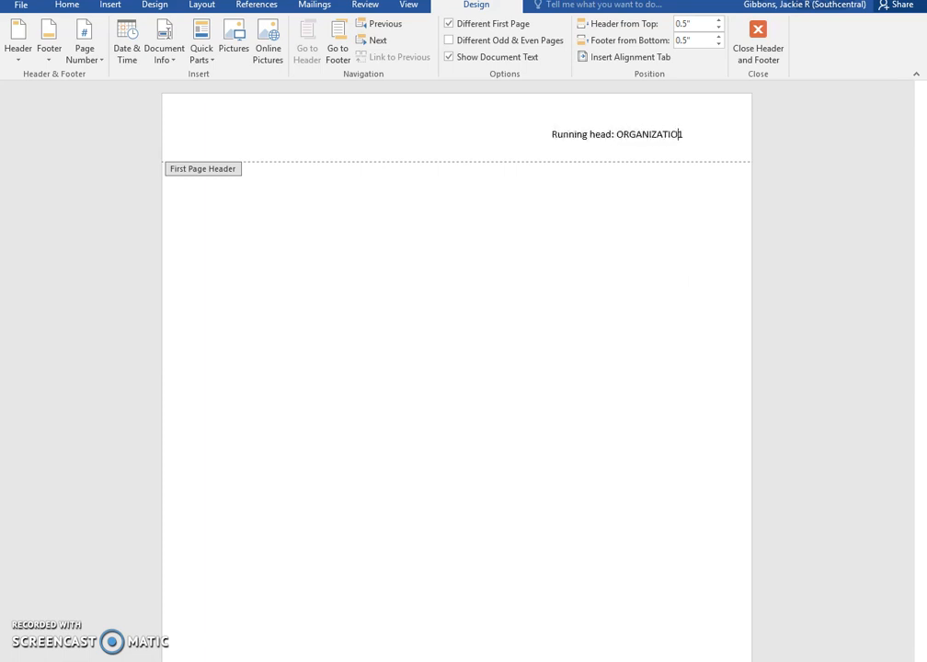
pyautogui.write('COLLEGE PAPERS')
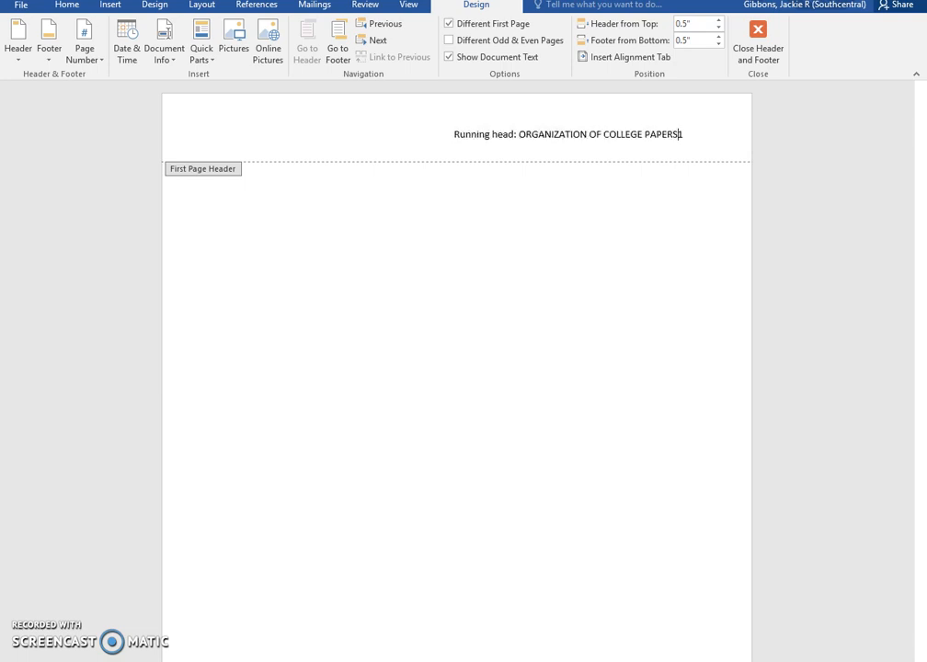
pyautogui.press('Tab')
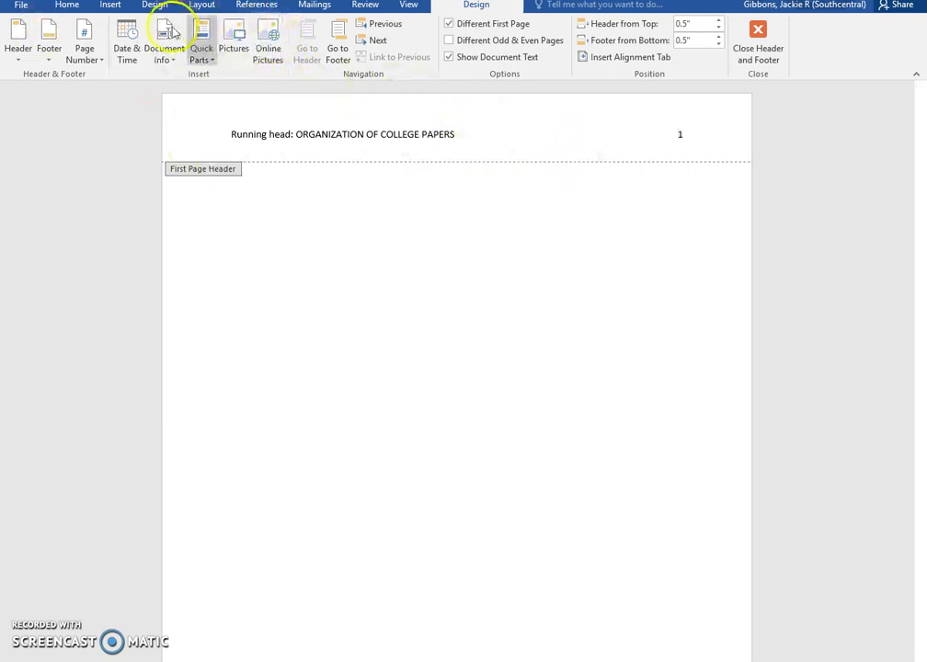
# - Format the entire first page header, including the page number, as Times New Roman 12
pyautogui.moveTo(683, 133); pyautogui.dragTo(211, 138)
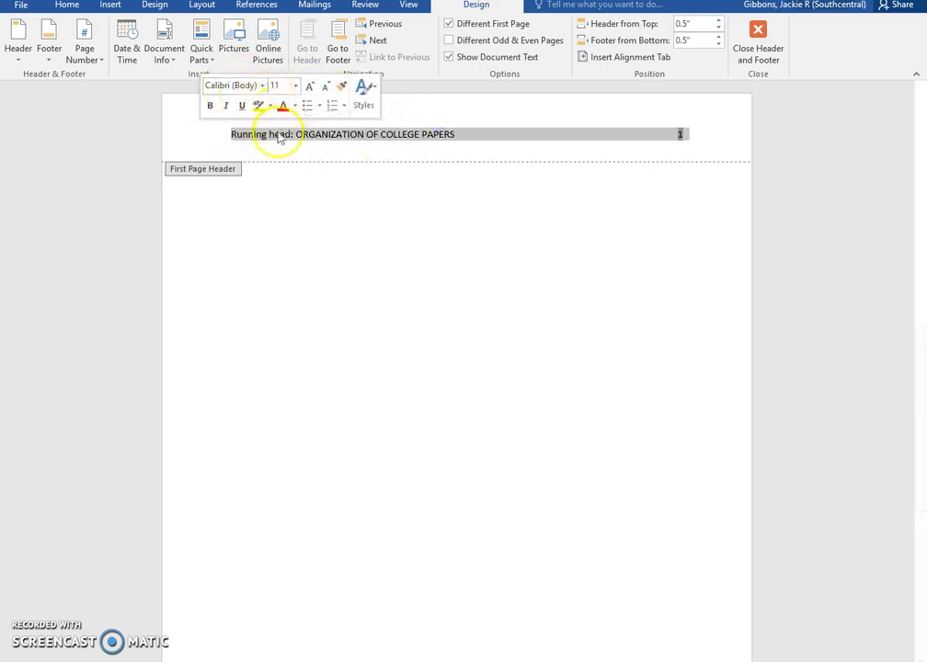
pyautogui.click(64, 5)
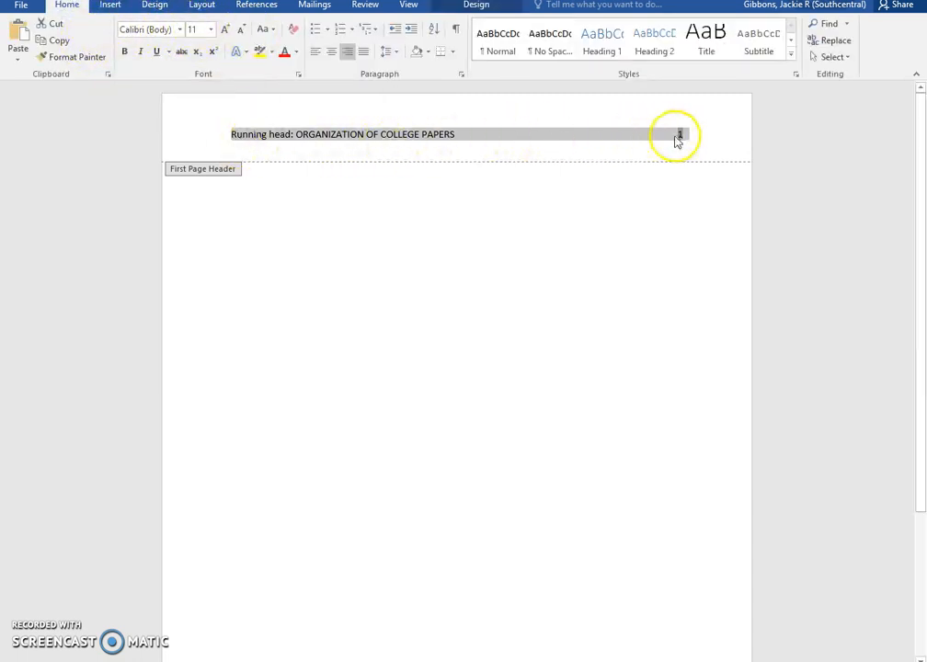
pyautogui.click(179, 30)
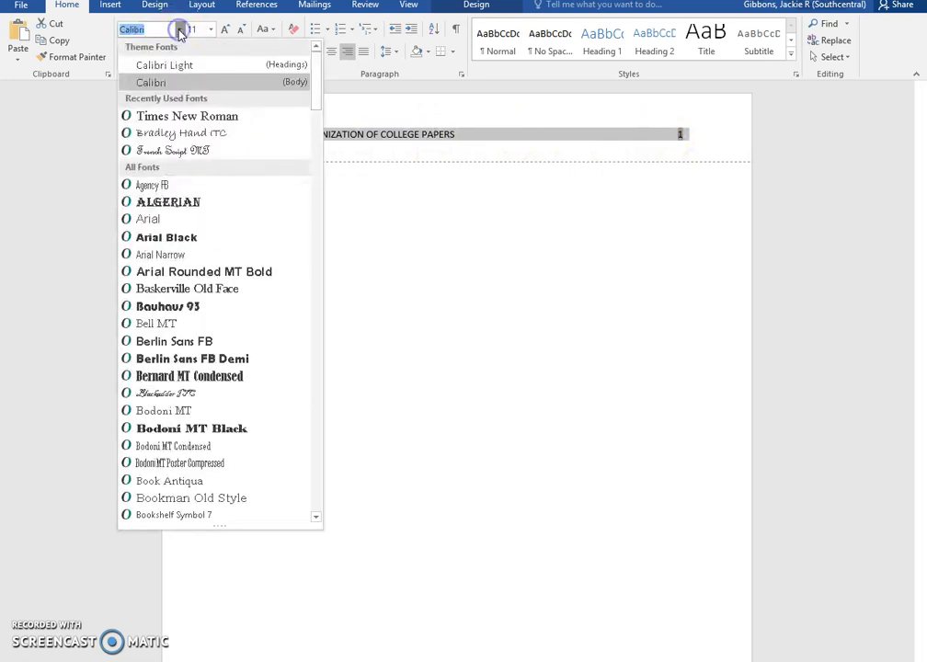
pyautogui.click(184, 116)
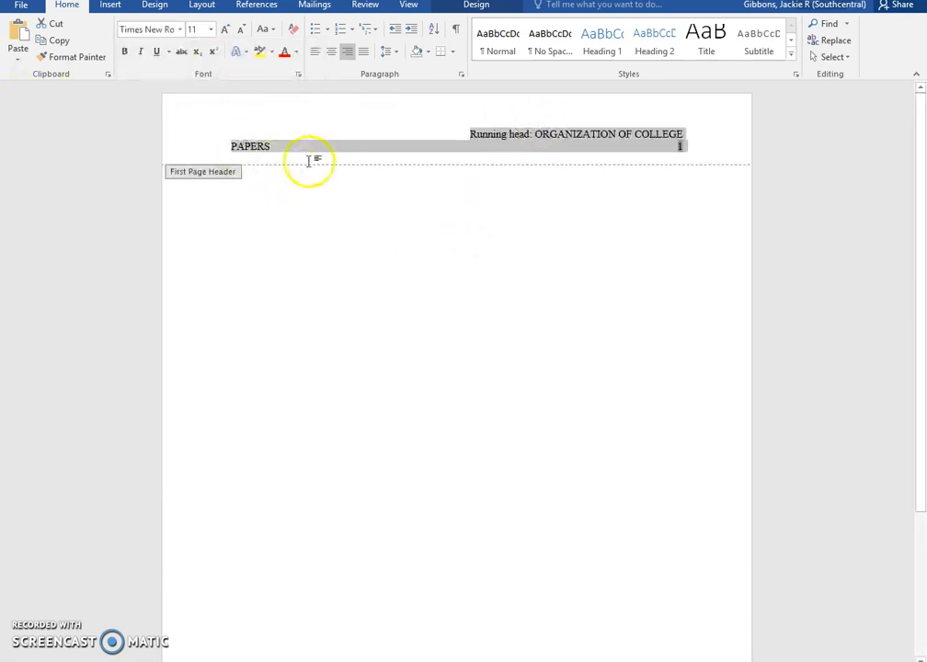
pyautogui.click(211, 30)
pyautogui.click(194, 101)
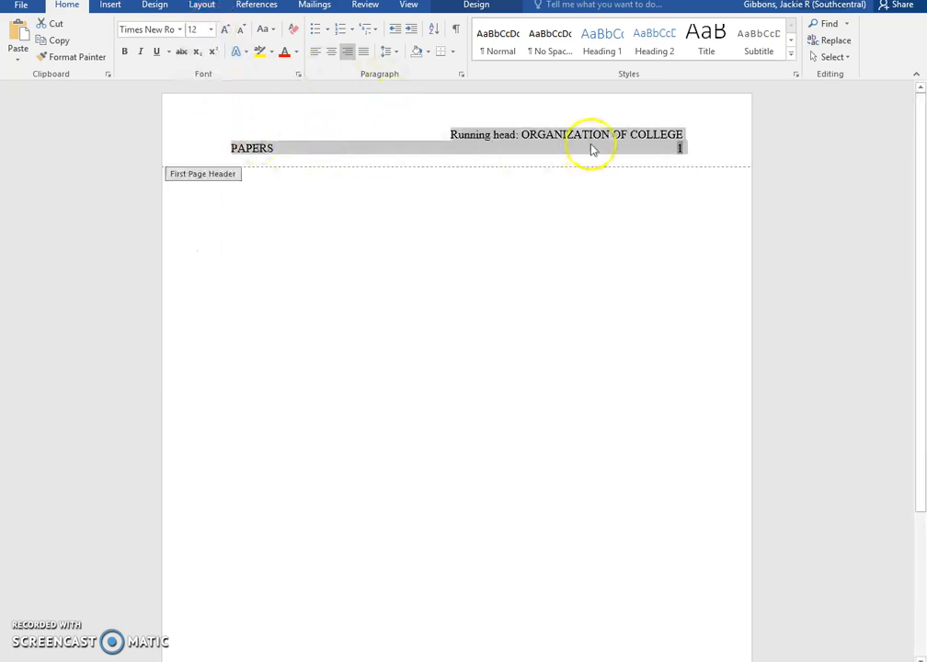
# - Remove the extra spacing so the running head and page number share one line, and return to the document body
pyautogui.click(450, 136)
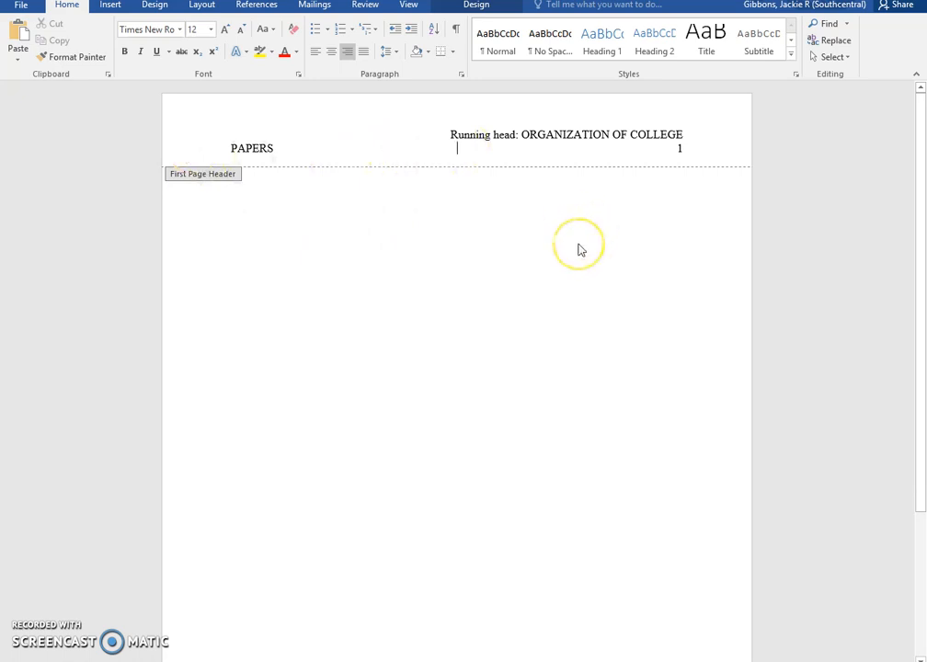
pyautogui.press('Delete')
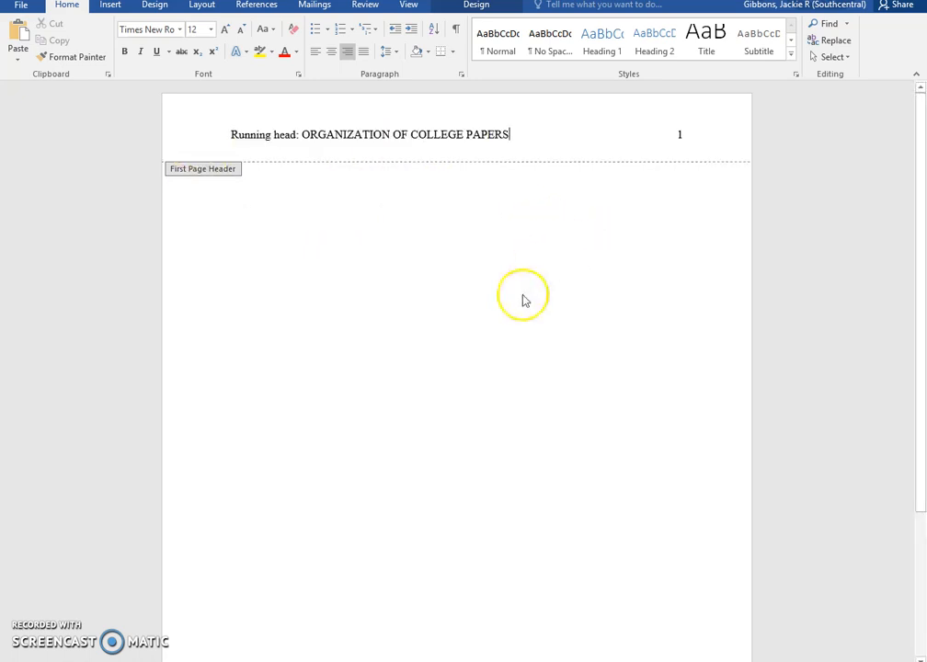
pyautogui.doubleClick(488, 315)
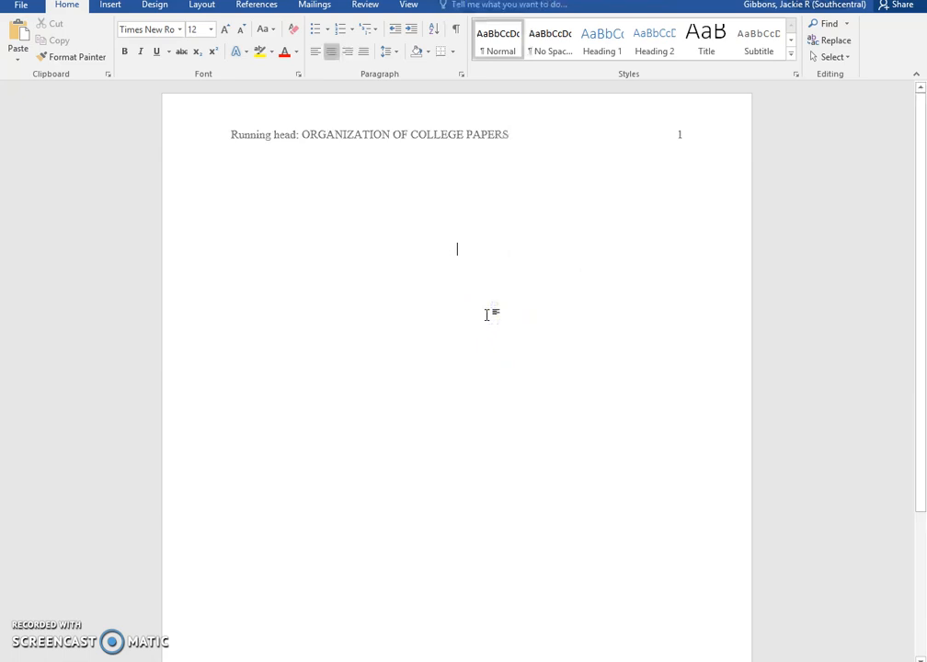
# - Set the line spacing to 2.0 on the first body line and review the paragraph spacing options
pyautogui.click(464, 171)
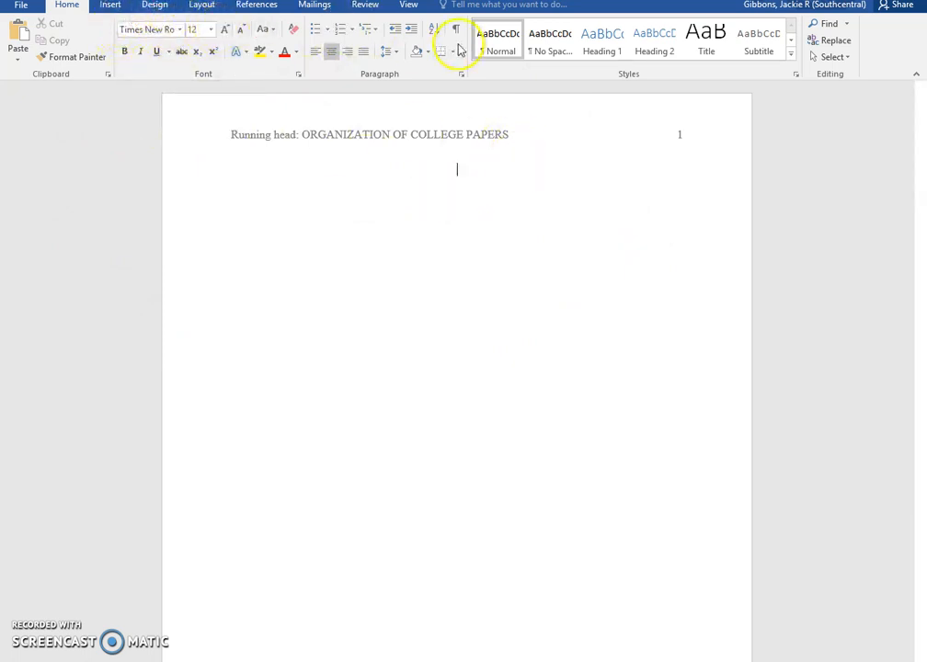
pyautogui.click(396, 53)
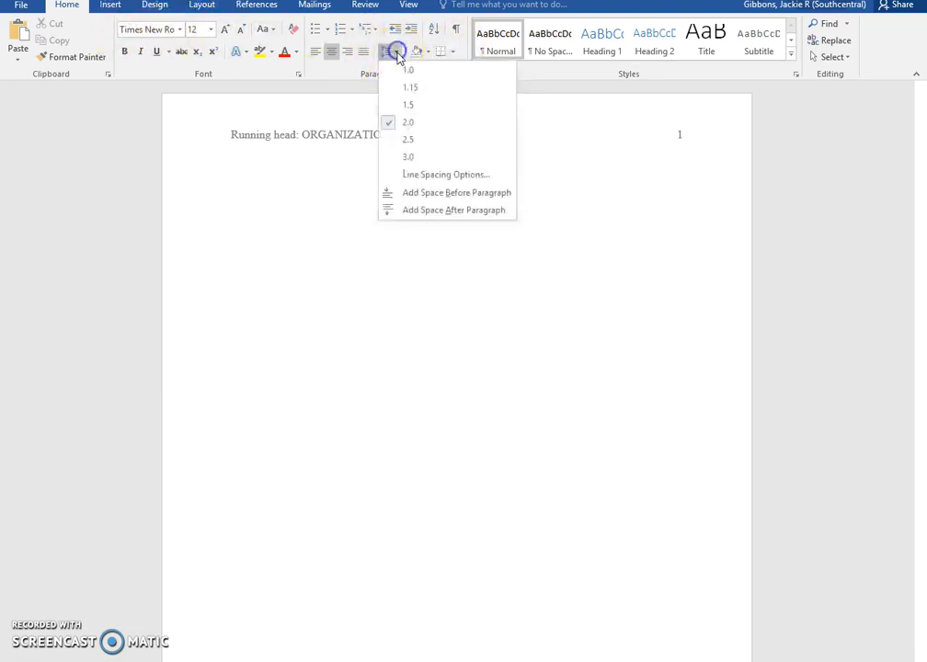
pyautogui.click(411, 124)
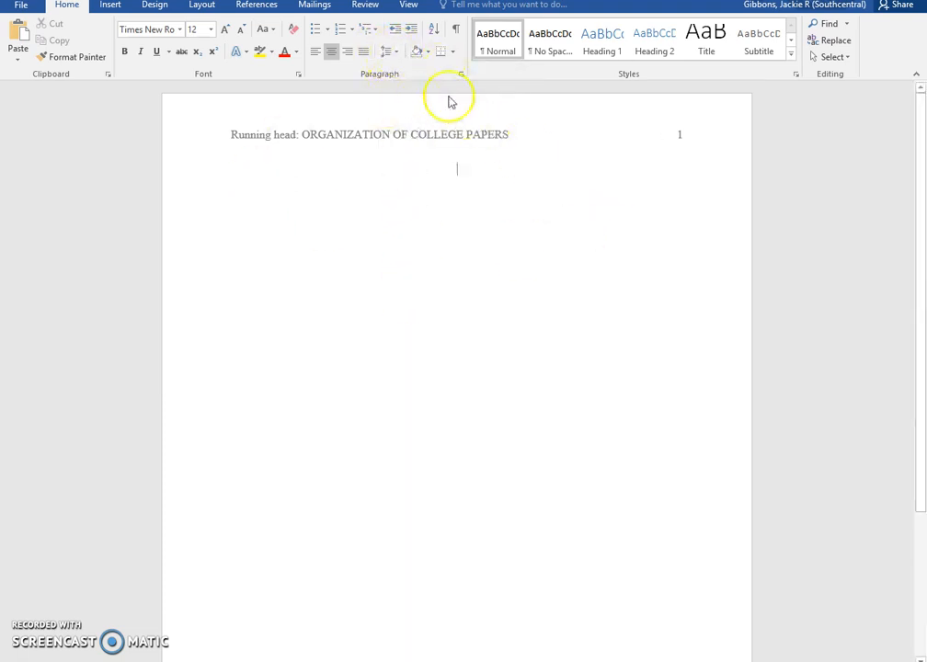
pyautogui.click(397, 53)
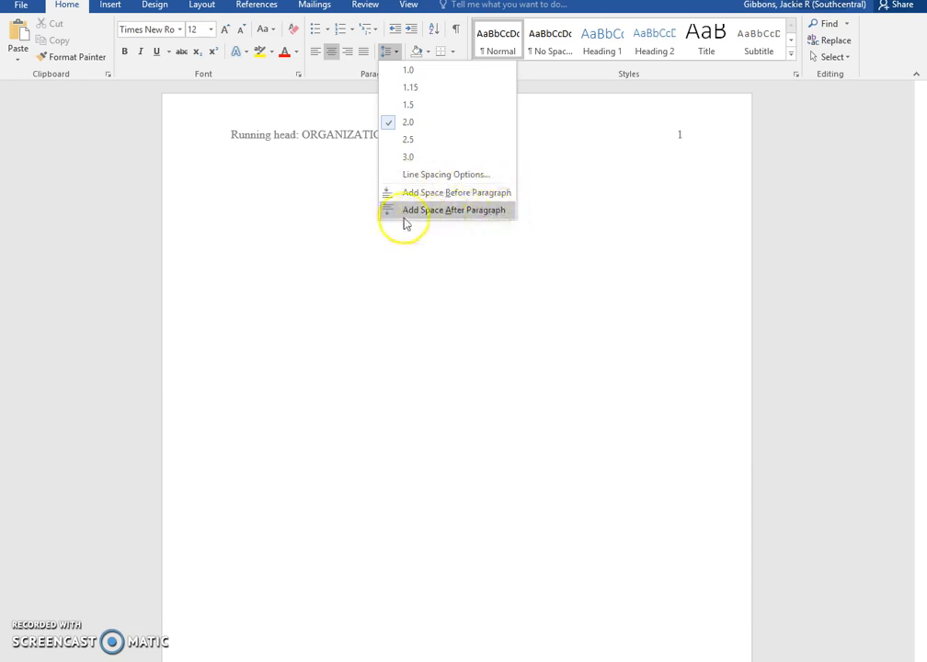
pyautogui.click(569, 184)
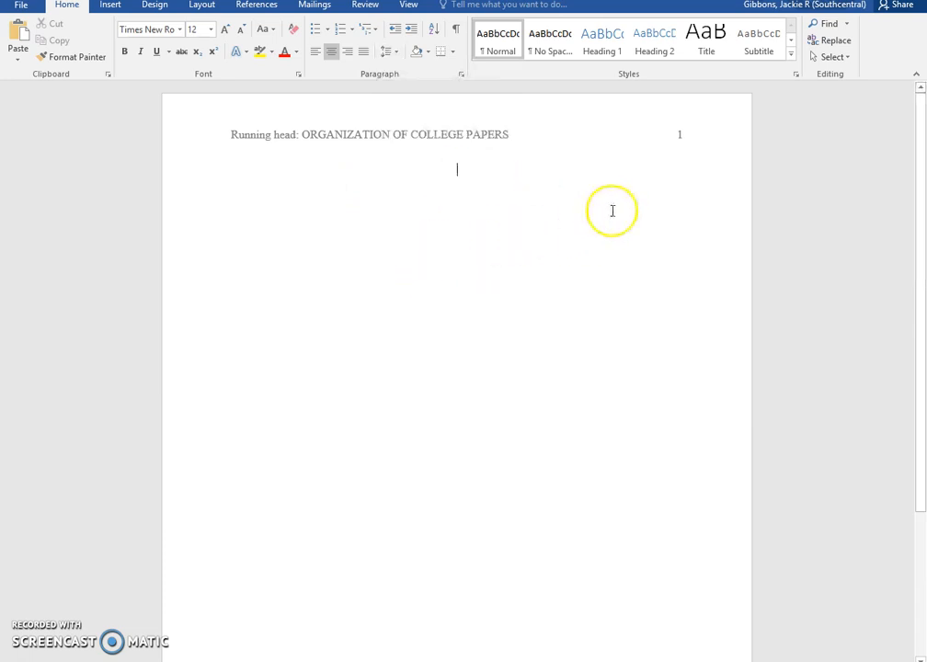
# - Enter the centered title "Organization of College Papers" on the fourth line of the title page
pyautogui.press('Return')
pyautogui.press('Return')
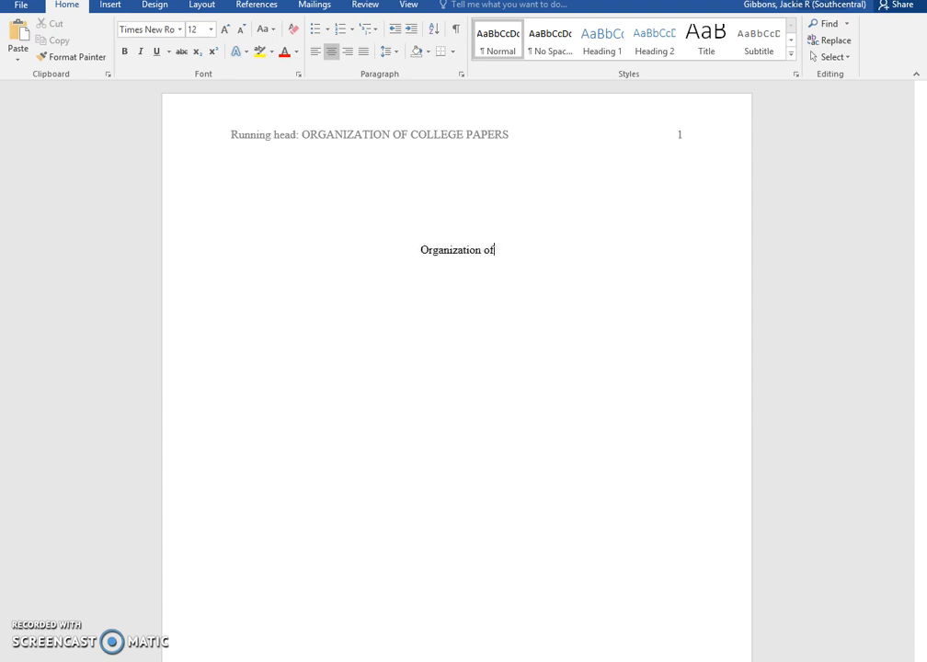
pyautogui.write('ge Ppaer')
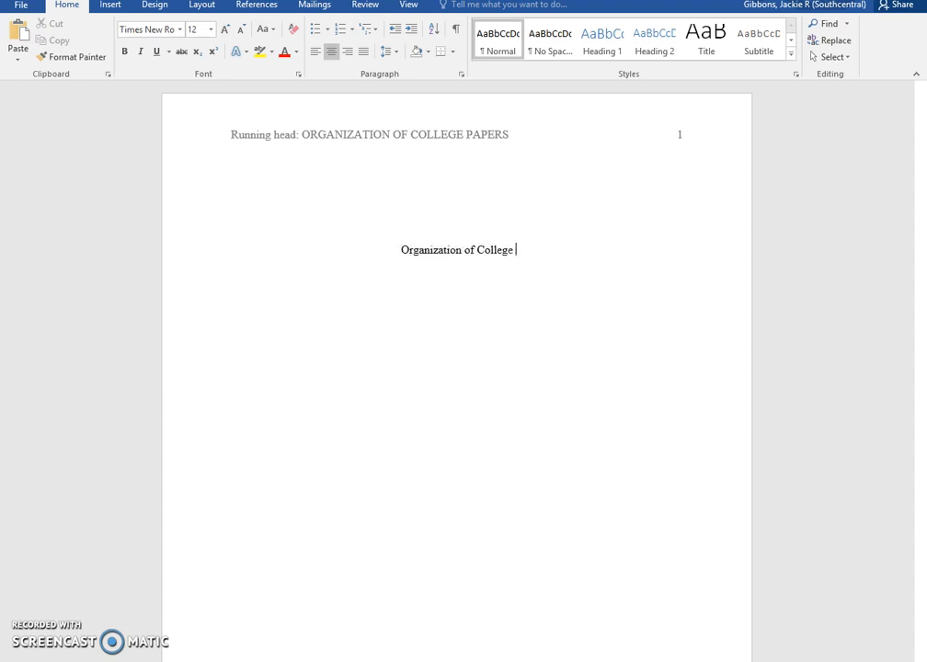
pyautogui.press('BackSpace')
pyautogui.press('BackSpace')
pyautogui.press('BackSpace')
pyautogui.press('BackSpace')
pyautogui.write('apers')
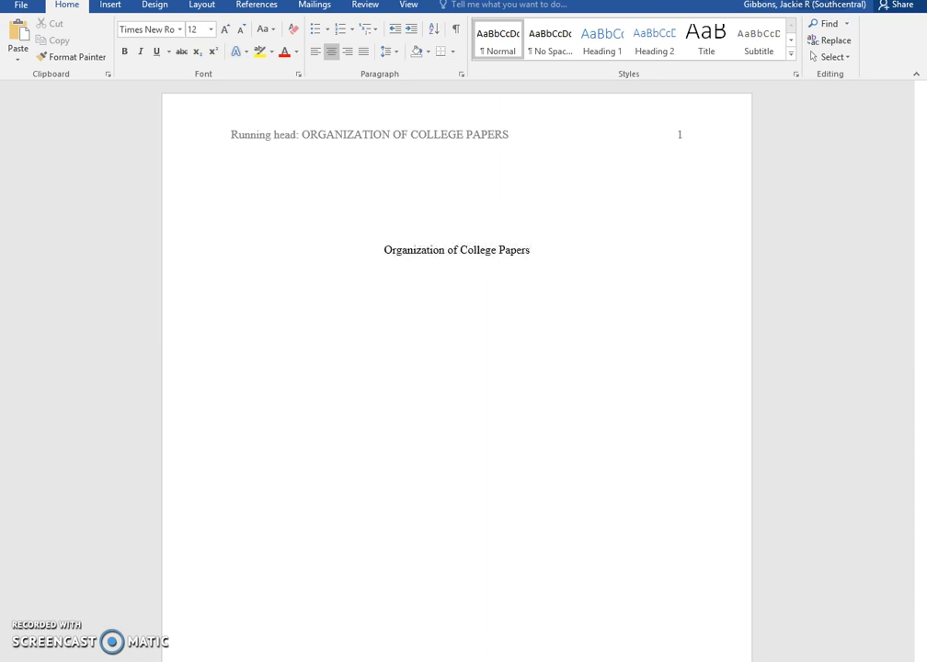
# - Extend the title with a colon and the subtitle "The Best Organization Methods"
pyautogui.write(':')
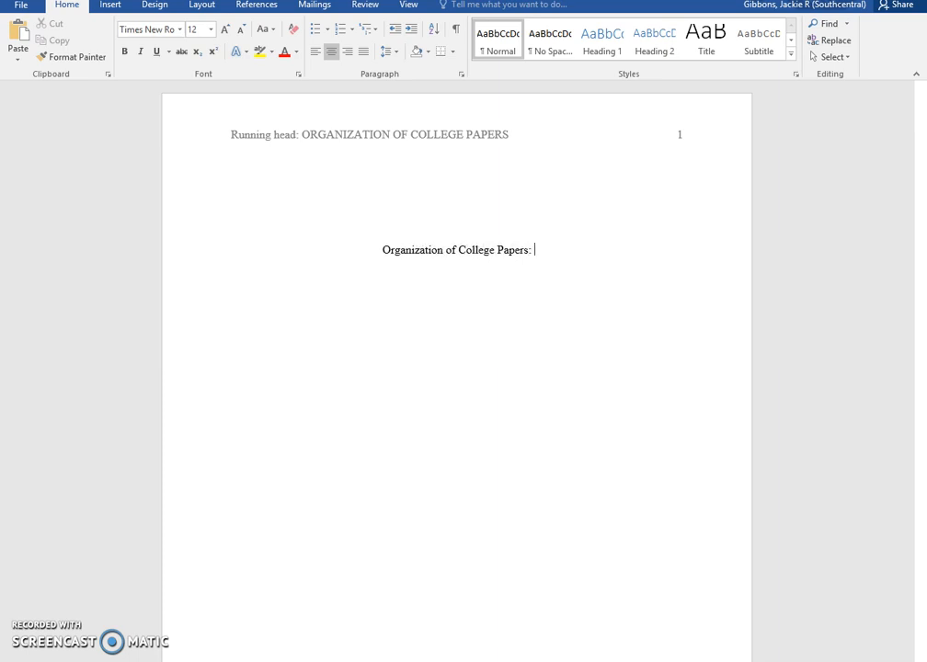
pyautogui.write(' The best')
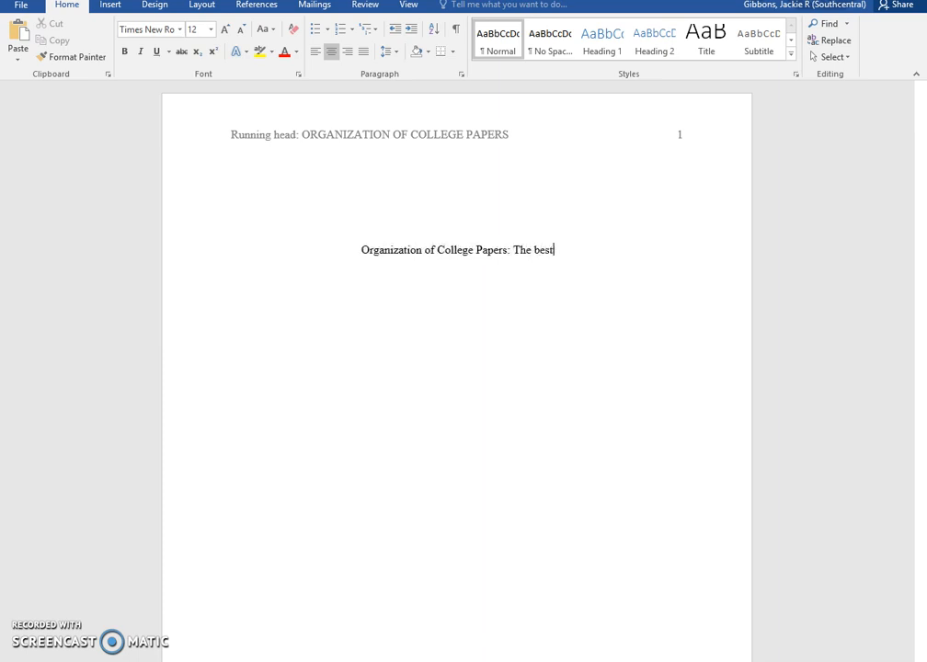
pyautogui.press('BackSpace')
pyautogui.press('BackSpace')
pyautogui.press('BackSpace')
pyautogui.press('BackSpace')
pyautogui.write('Be')
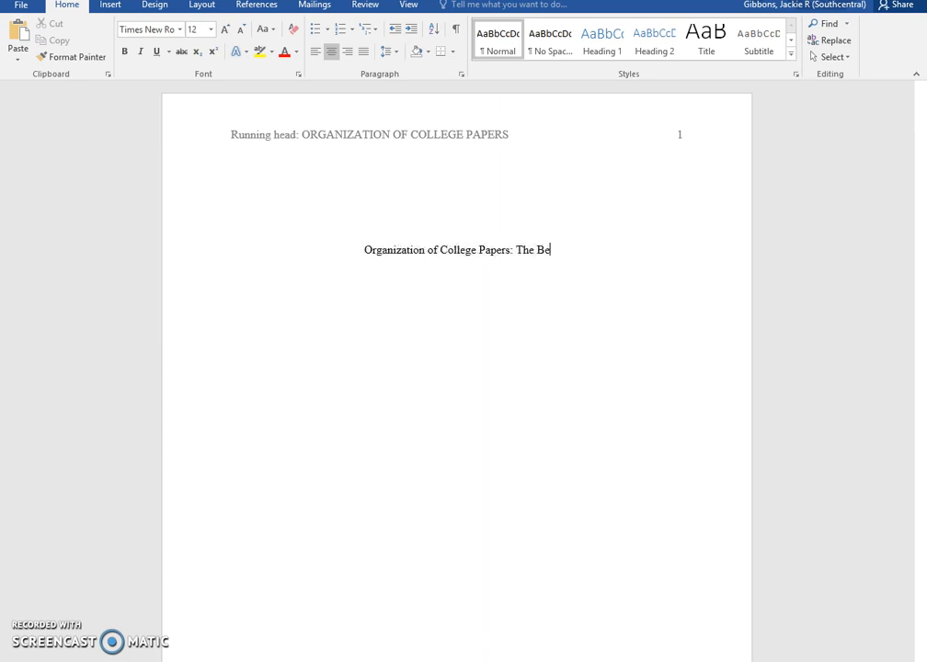
pyautogui.write('st Organization ')
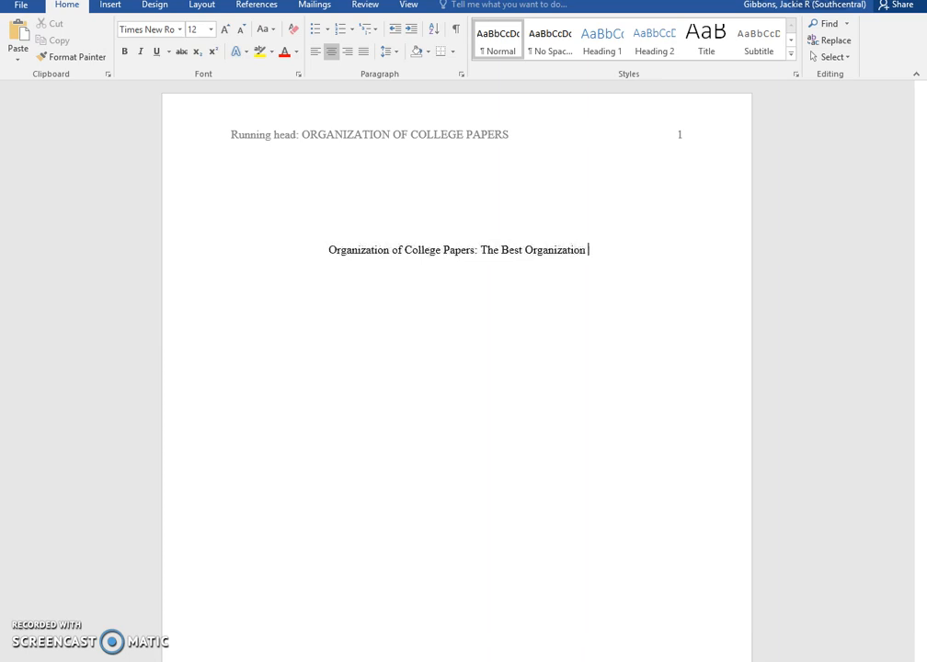
pyautogui.write('Methods')
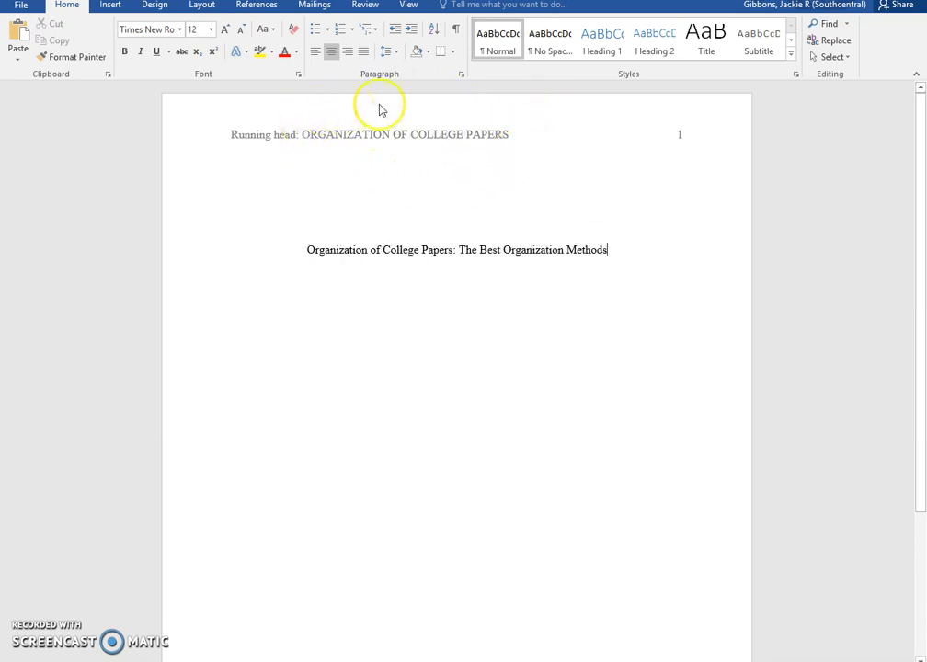
# - Add the author's full name, "English 100" and "November 17, 2016" on separate lines below the title
pyautogui.click(612, 255)
pyautogui.moveTo(612, 254); pyautogui.dragTo(316, 263)
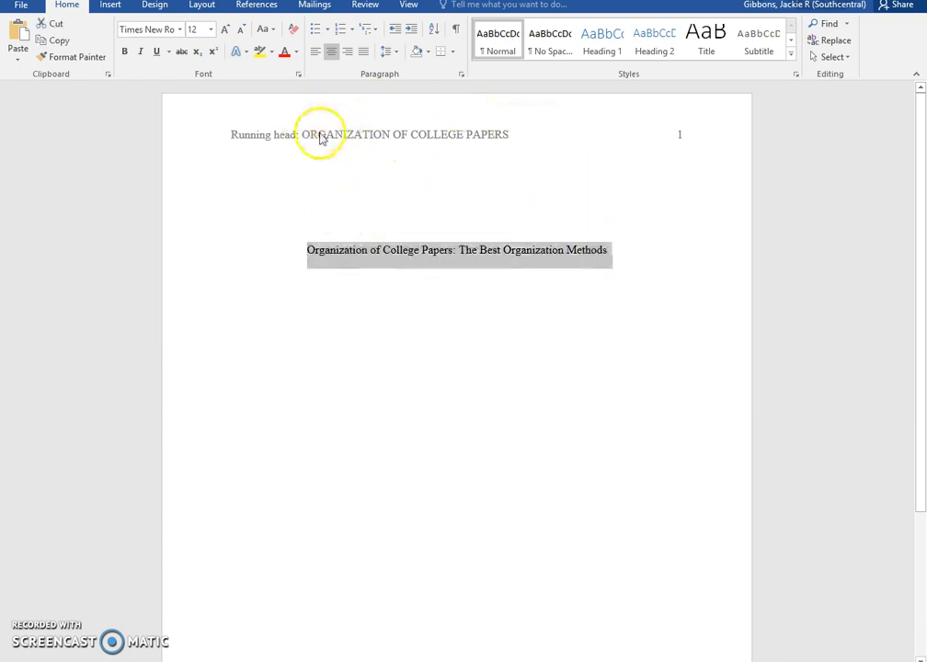
pyautogui.click(647, 276)
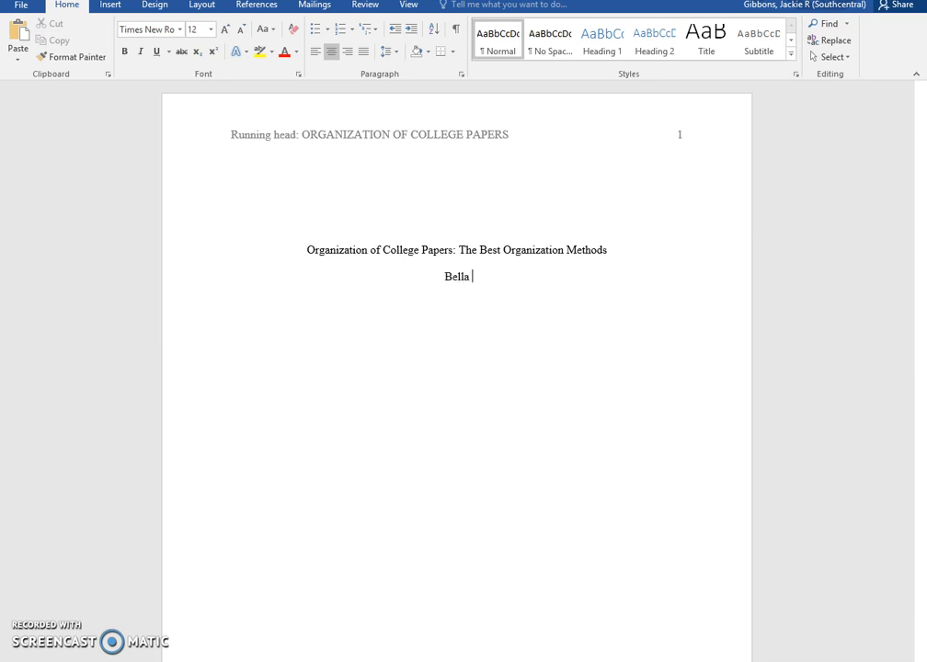
pyautogui.write('nes')
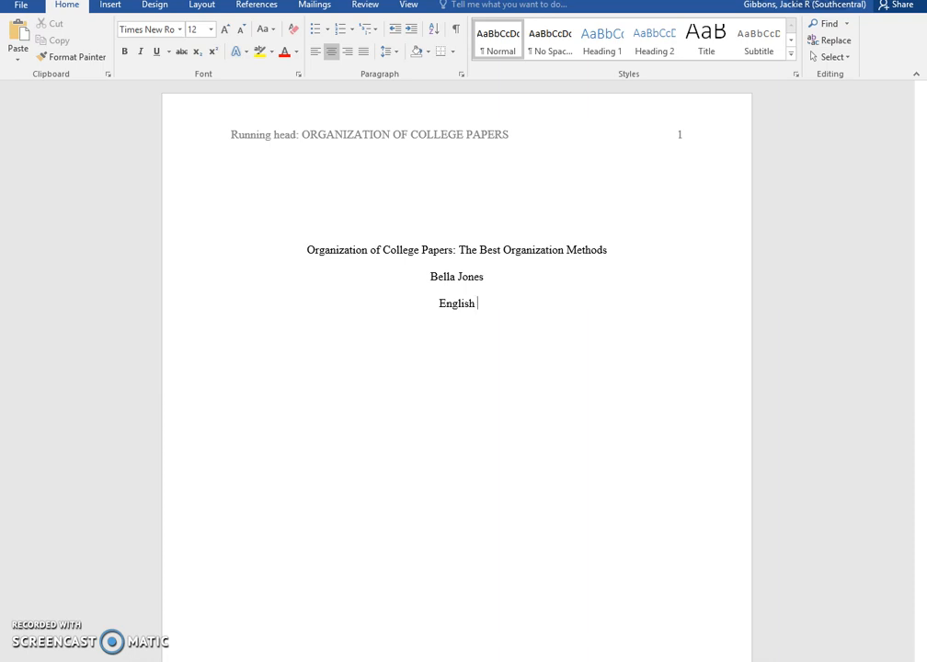
pyautogui.write('00')
pyautogui.write('November')
pyautogui.press('Return')
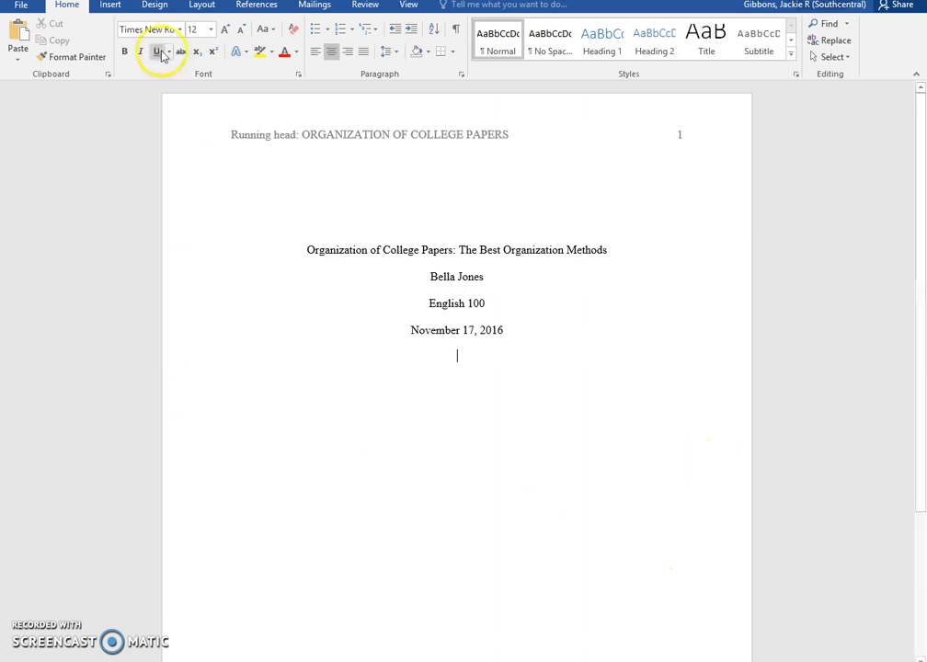
# - Insert a page break after the date line and go to the second page's header
pyautogui.click(103, 9)
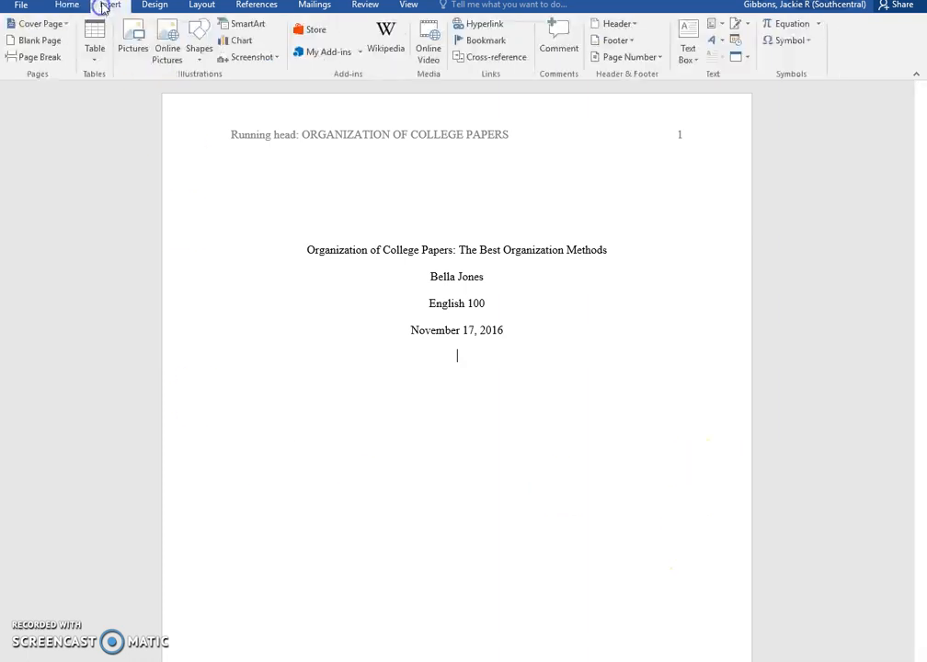
pyautogui.click(33, 57)
pyautogui.moveTo(923, 402)
pyautogui.mouseDown()
pyautogui.moveTo(922, 373)
pyautogui.moveTo(922, 424)
pyautogui.mouseUp()
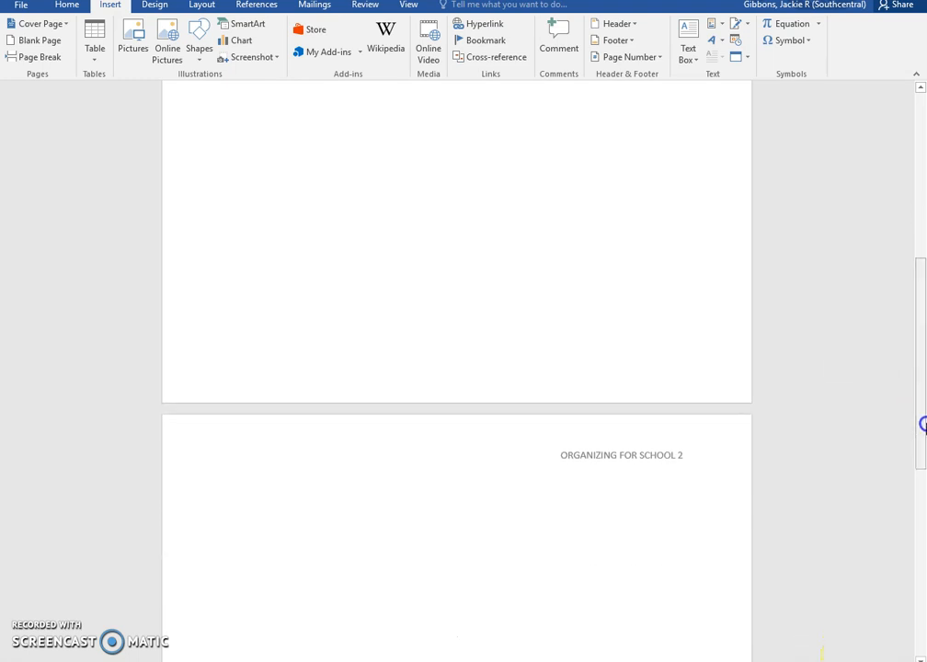
# - Delete the existing text "ORGANIZING FOR SCHOOL 2" from the second page's header and return to the document body
pyautogui.doubleClick(672, 456)
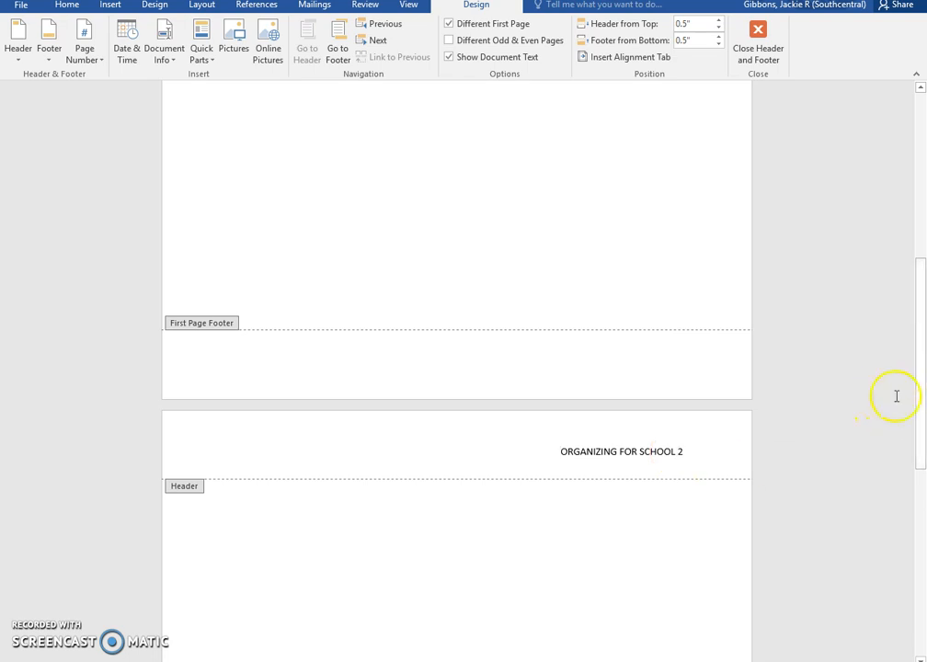
pyautogui.moveTo(678, 452); pyautogui.dragTo(560, 451)
pyautogui.moveTo(920, 362)
pyautogui.mouseDown()
pyautogui.moveTo(903, 161)
pyautogui.moveTo(923, 373)
pyautogui.mouseUp()
pyautogui.moveTo(688, 464); pyautogui.dragTo(540, 461)
pyautogui.press('BackSpace')
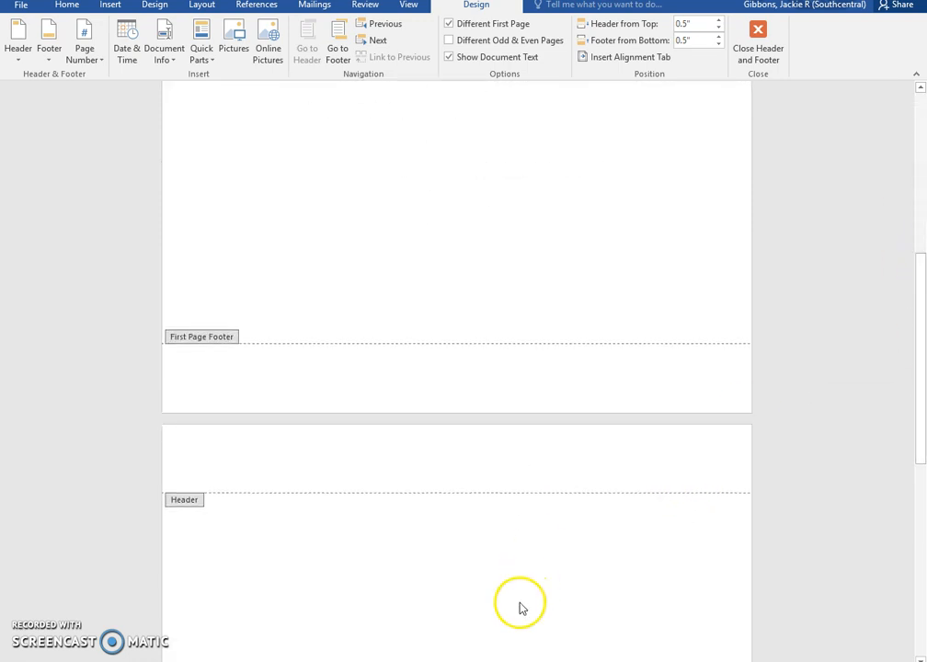
pyautogui.doubleClick(520, 606)
pyautogui.click(922, 359)
pyautogui.moveTo(921, 359); pyautogui.dragTo(715, 135)
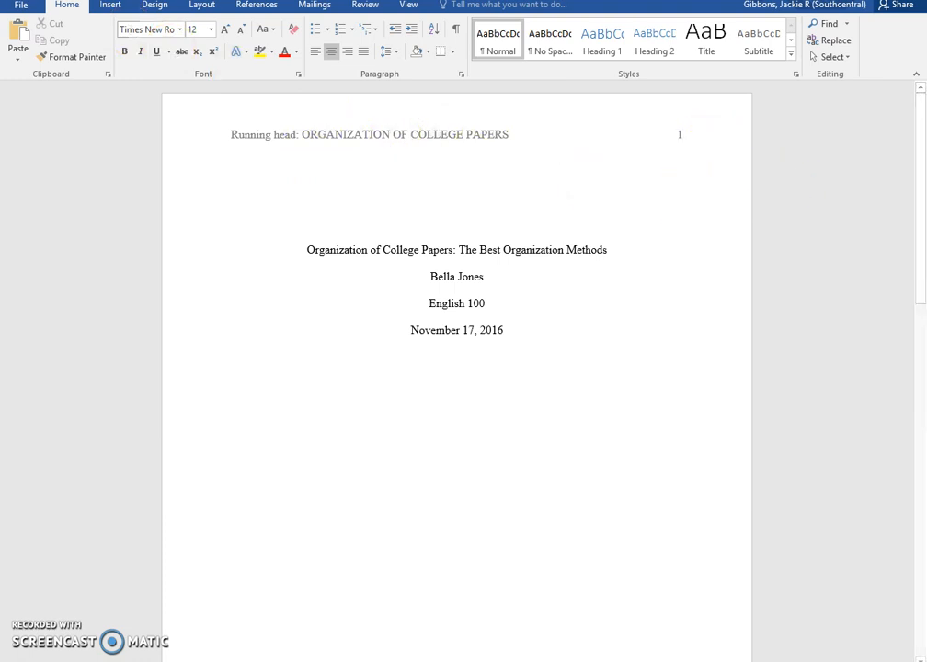
# - Insert a Plain Number 3 page number at the top of the page in the second page's header
pyautogui.moveTo(922, 149); pyautogui.dragTo(921, 353)
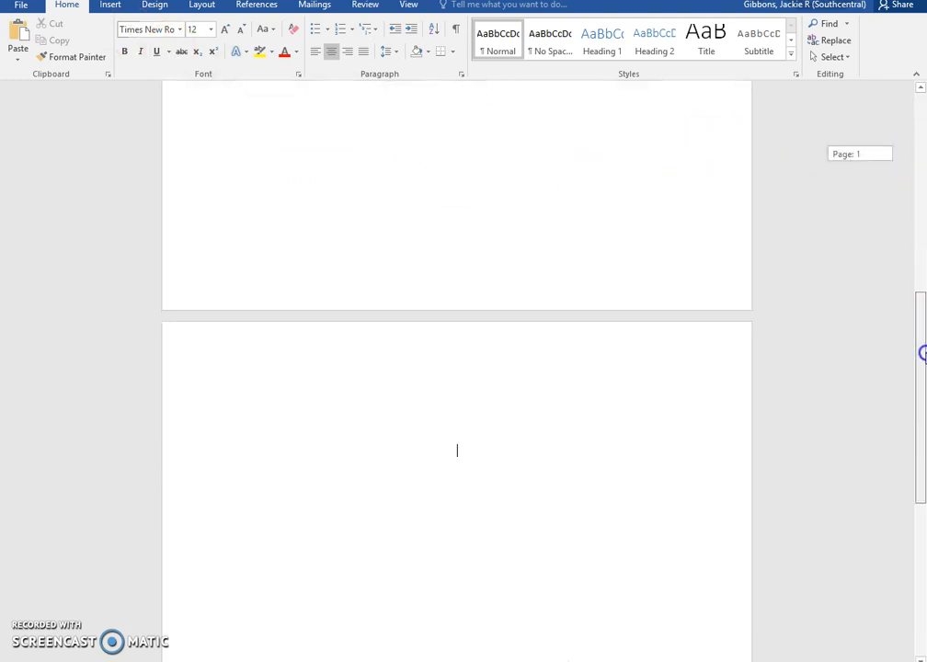
pyautogui.doubleClick(474, 354)
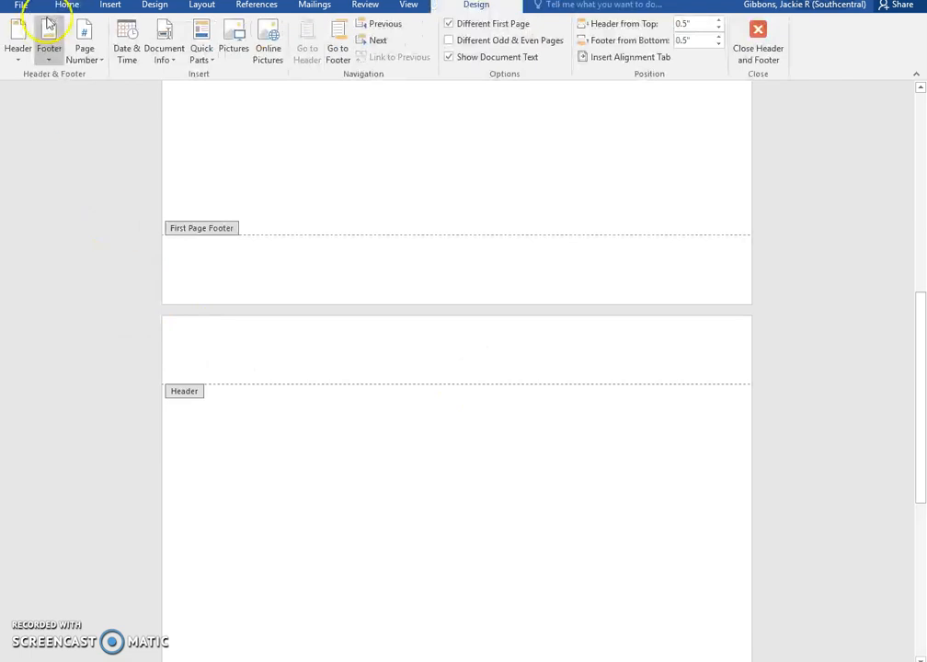
pyautogui.click(108, 5)
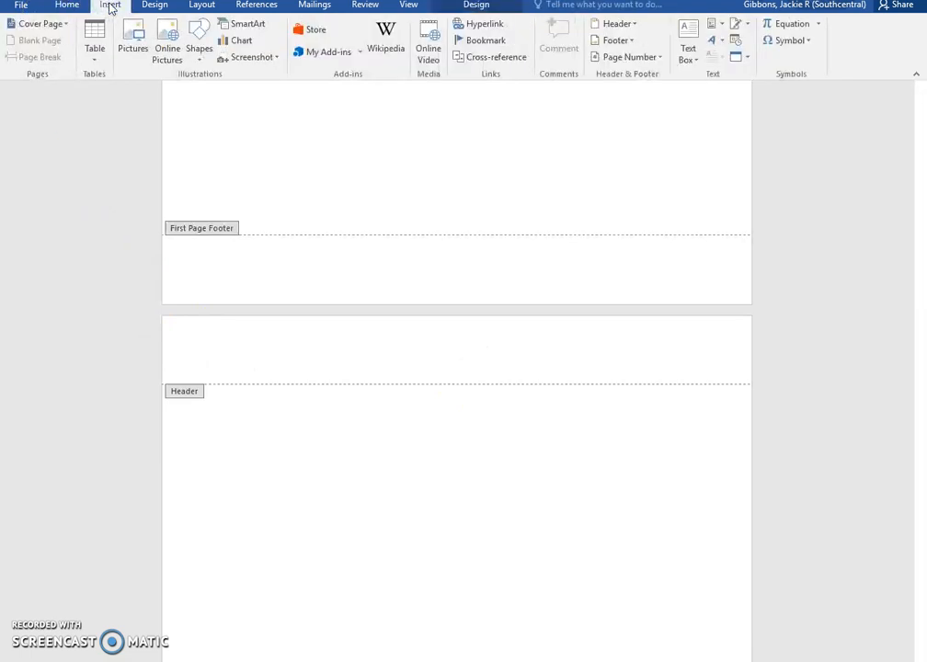
pyautogui.click(632, 57)
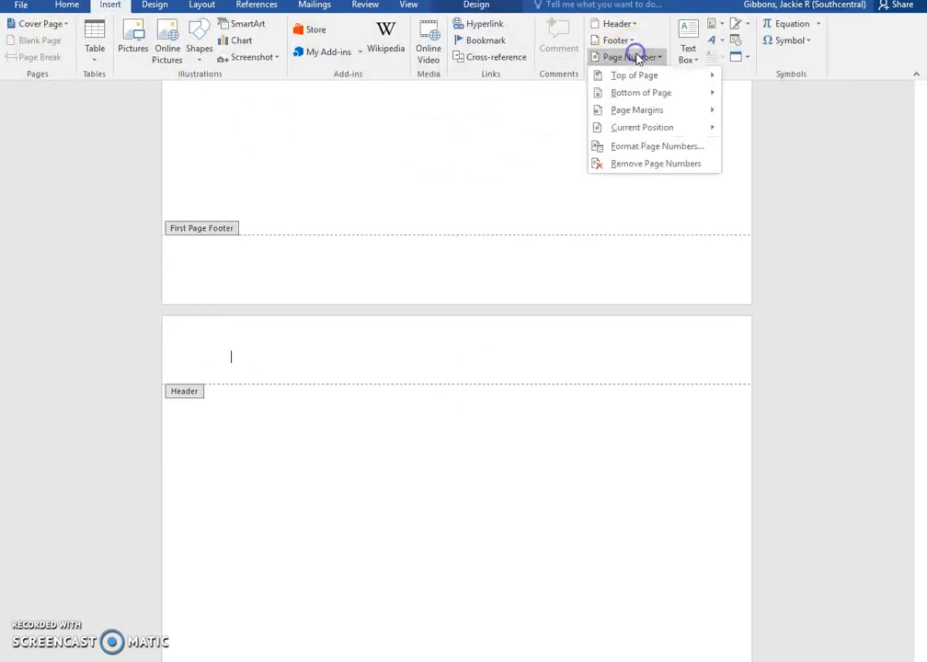
pyautogui.moveTo(631, 77)
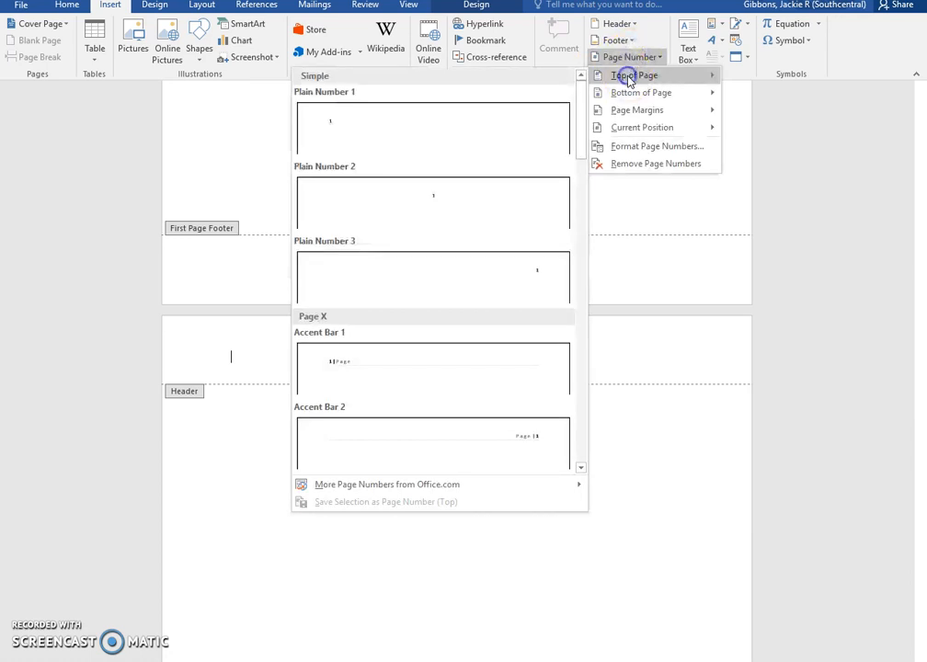
pyautogui.click(505, 279)
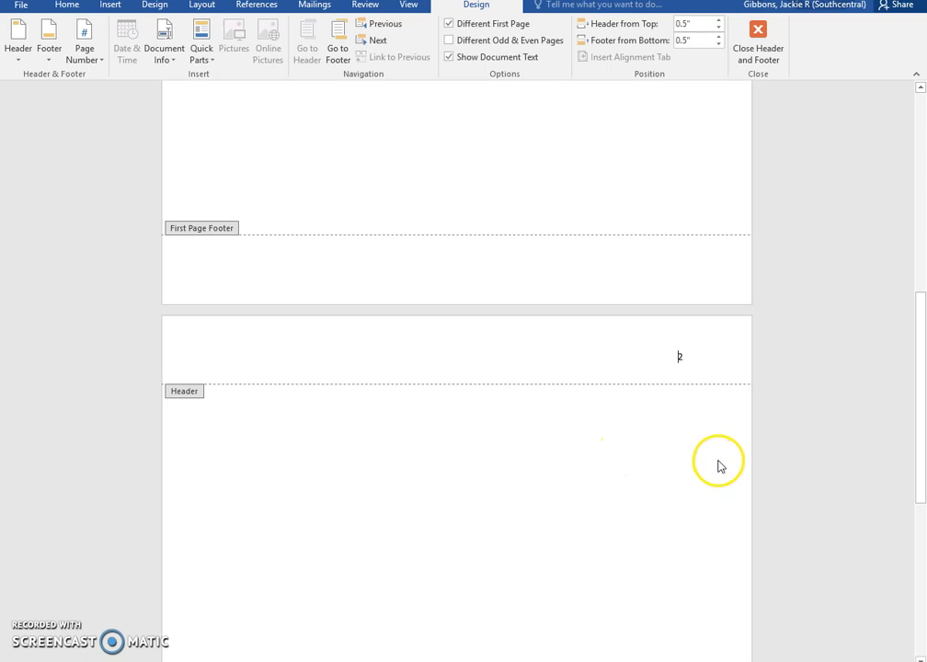
# - Copy "ORGANIZATION OF COLLEGE PAPERS" from the first page's header and paste it before the page number in the second page's header
pyautogui.moveTo(919, 331); pyautogui.dragTo(922, 128)
pyautogui.moveTo(302, 136); pyautogui.dragTo(509, 136)
pyautogui.hotkey('ctrl', 'c')
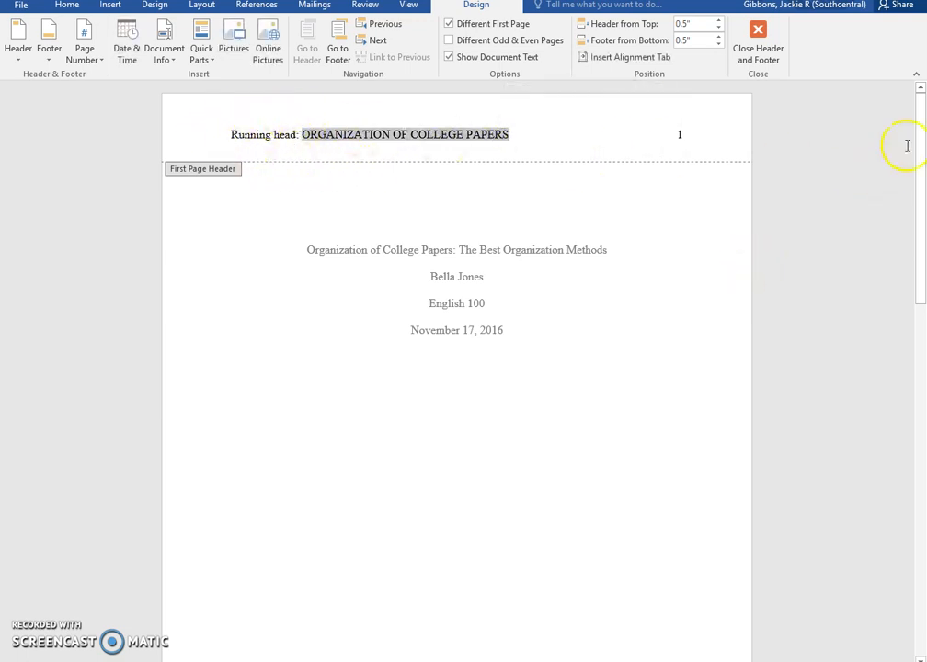
pyautogui.moveTo(920, 140); pyautogui.dragTo(921, 364)
pyautogui.moveTo(632, 280); pyautogui.dragTo(712, 290)
pyautogui.click(647, 287)
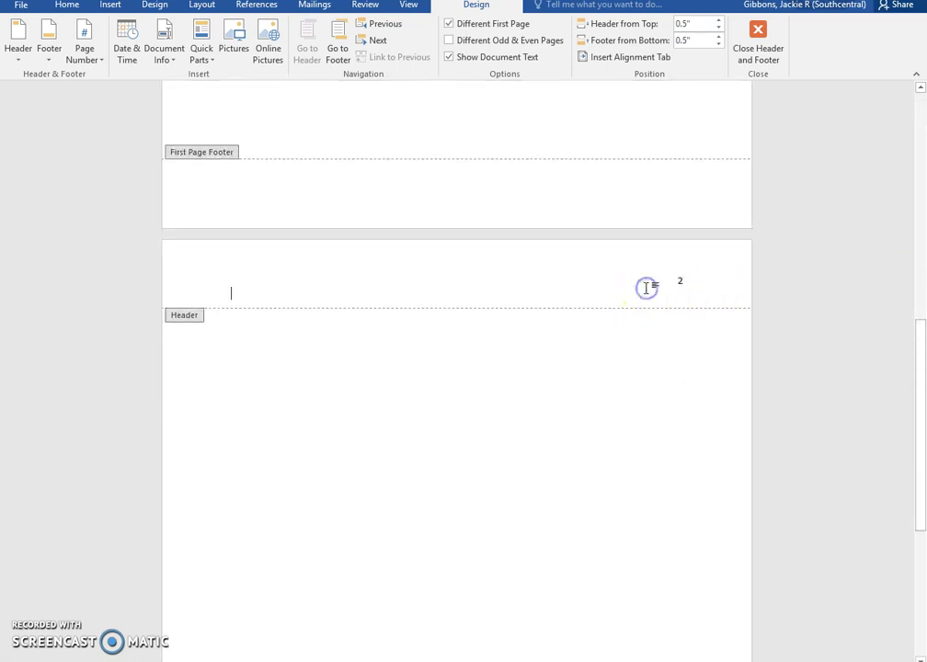
pyautogui.doubleClick(677, 280)
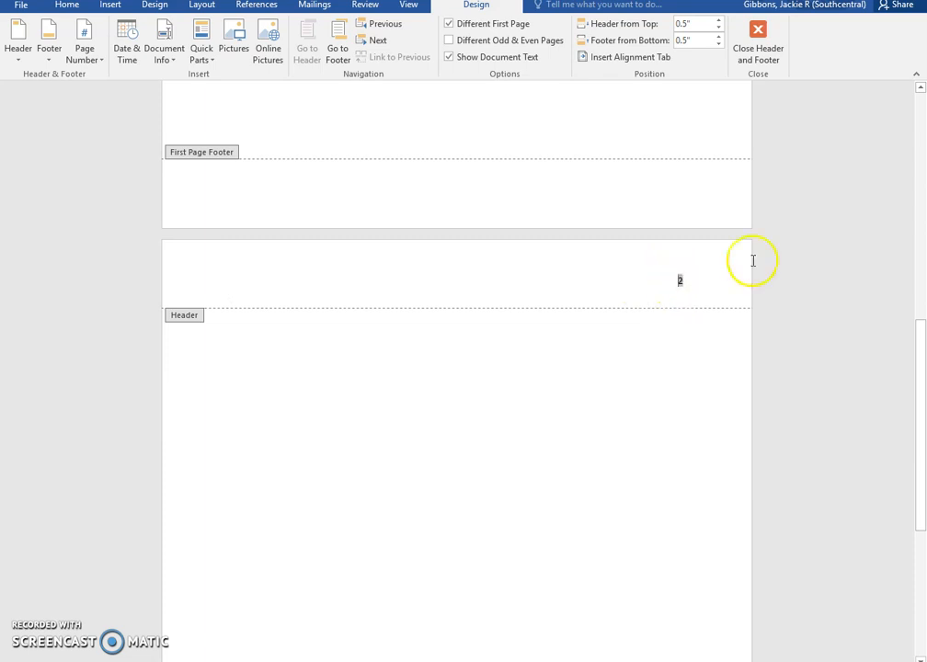
pyautogui.press('Left')
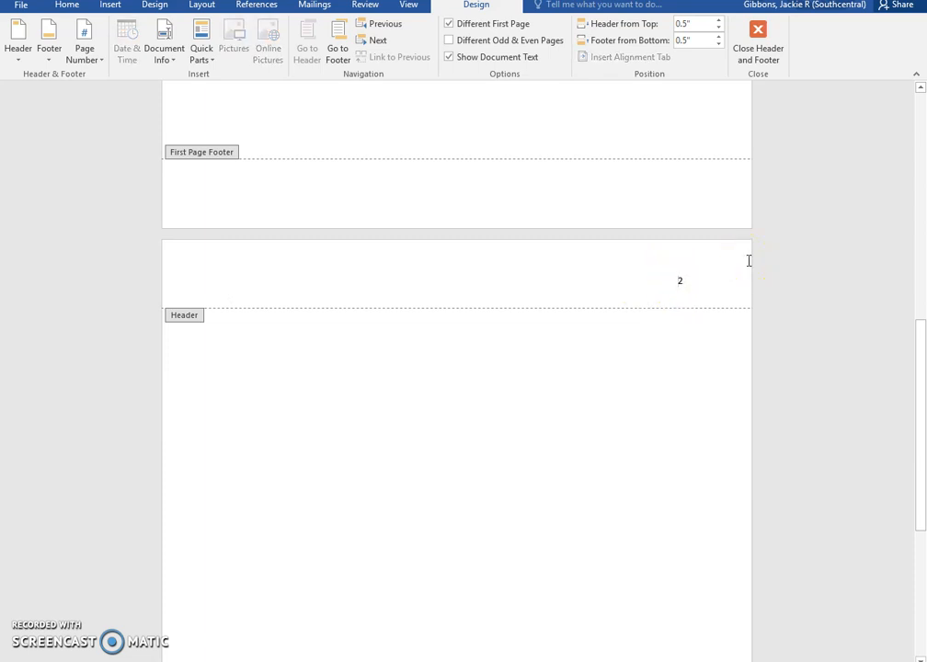
pyautogui.hotkey('ctrl', 'v')
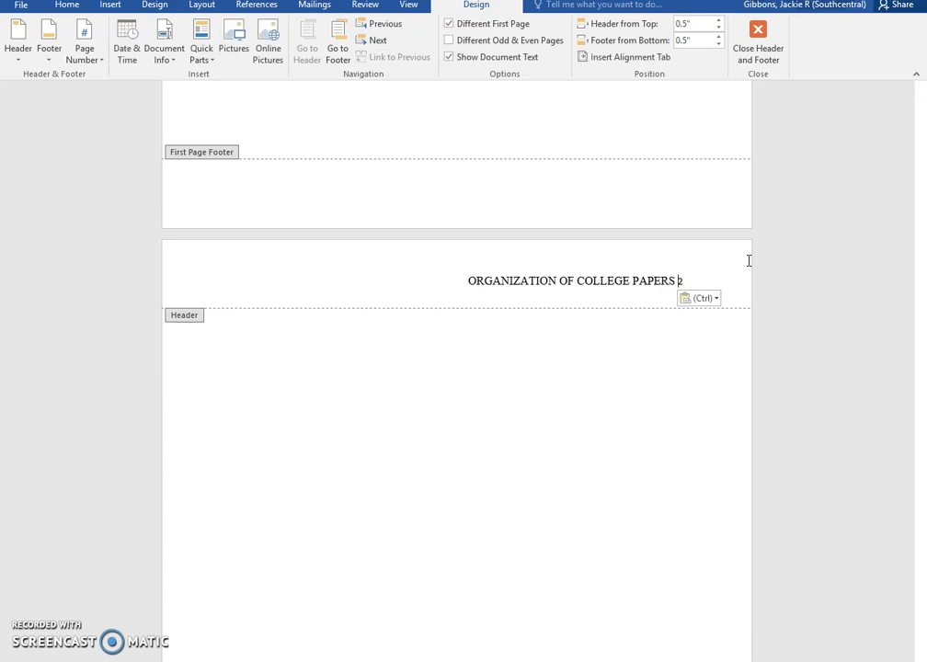
# - Set the word "PAPERS" and the page number in the second page's header to Times New Roman, size 12
pyautogui.doubleClick(674, 280)
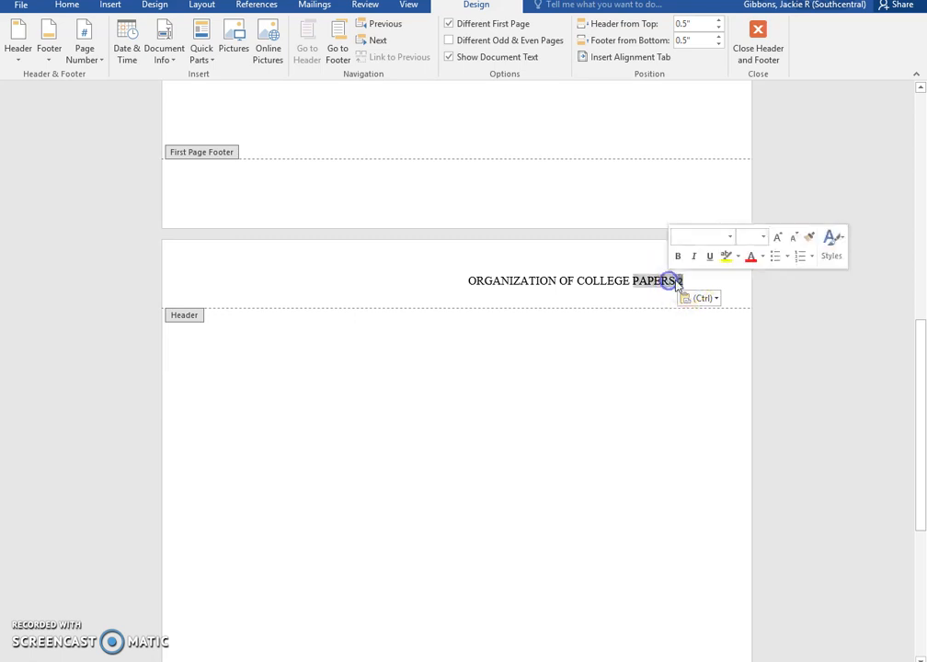
pyautogui.click(64, 5)
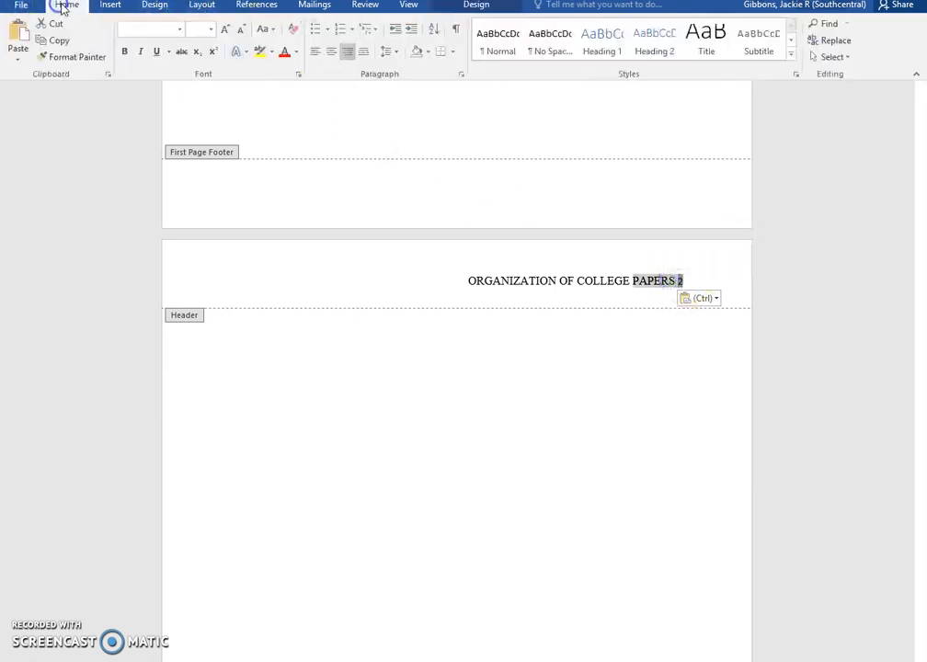
pyautogui.click(180, 30)
pyautogui.click(195, 116)
pyautogui.click(210, 30)
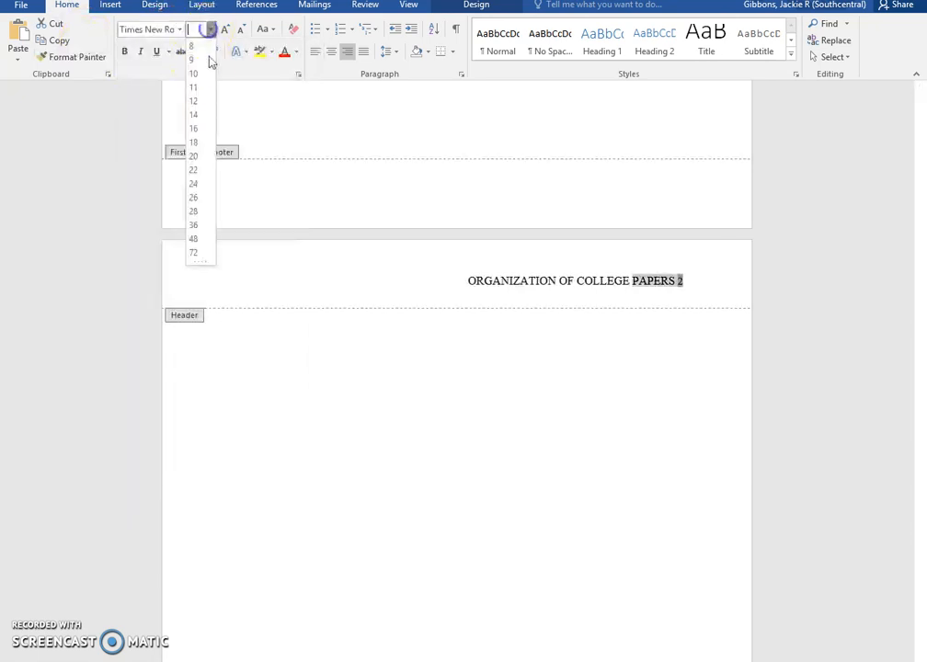
pyautogui.click(194, 101)
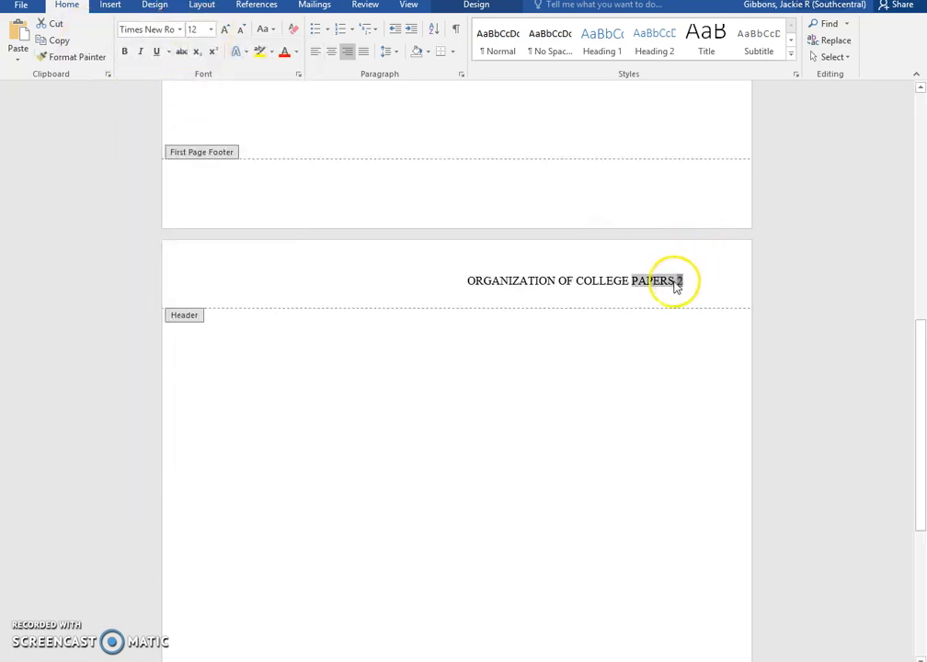
# - Insert two tabs between the second page's header title and page number so the title sits at the left margin, and leave the header
pyautogui.click(675, 281)
pyautogui.press('Tab')
pyautogui.press('Tab')
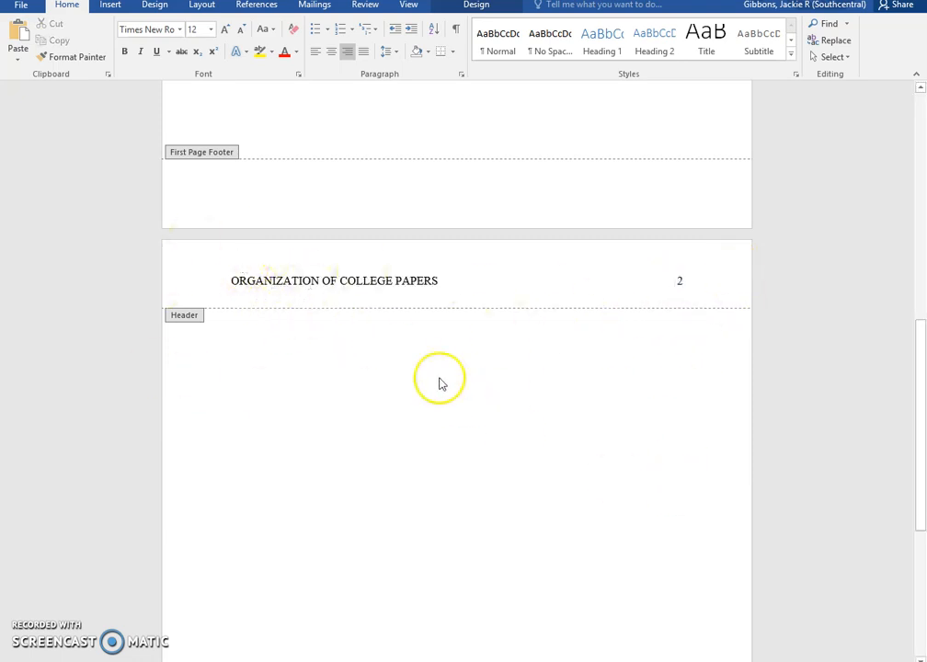
pyautogui.moveTo(922, 322); pyautogui.dragTo(912, 70)
pyautogui.doubleClick(621, 399)
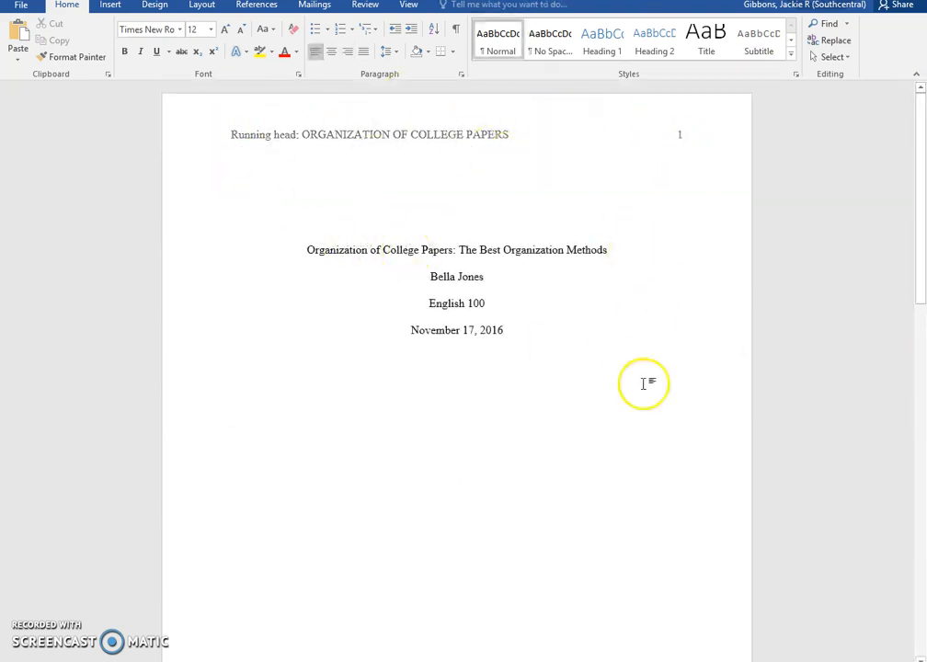
# - Copy the full title line from the title page and paste it with source formatting as the first line of page 2
pyautogui.moveTo(920, 111); pyautogui.dragTo(923, 289)
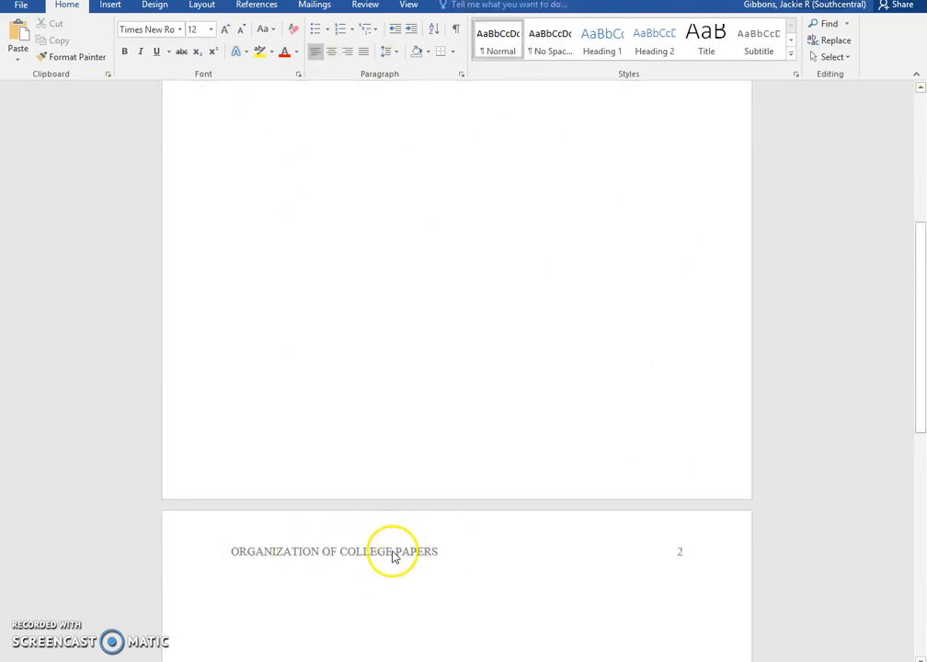
pyautogui.moveTo(922, 391); pyautogui.dragTo(921, 265)
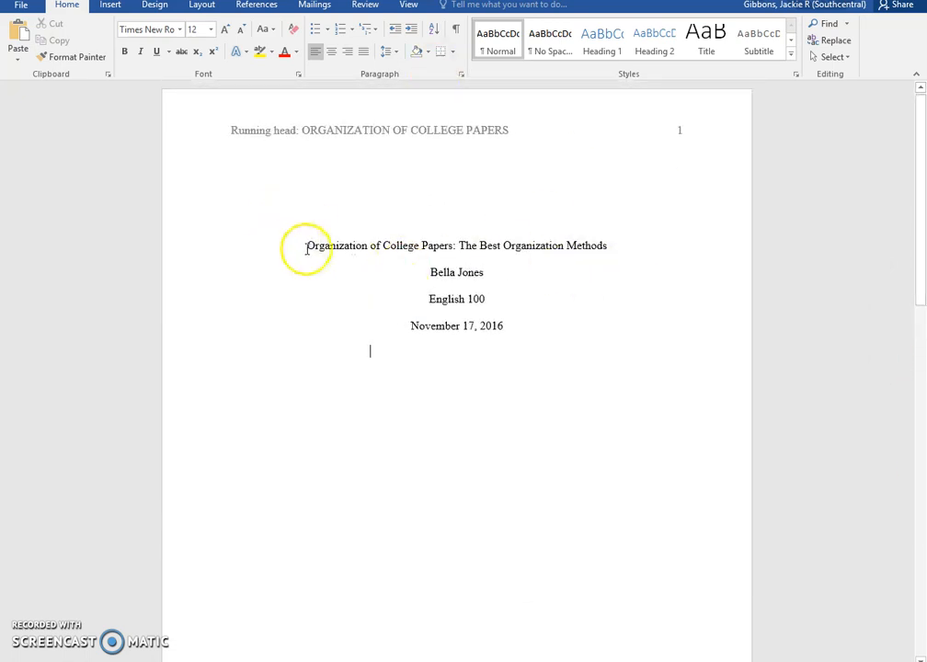
pyautogui.moveTo(309, 246); pyautogui.dragTo(658, 241)
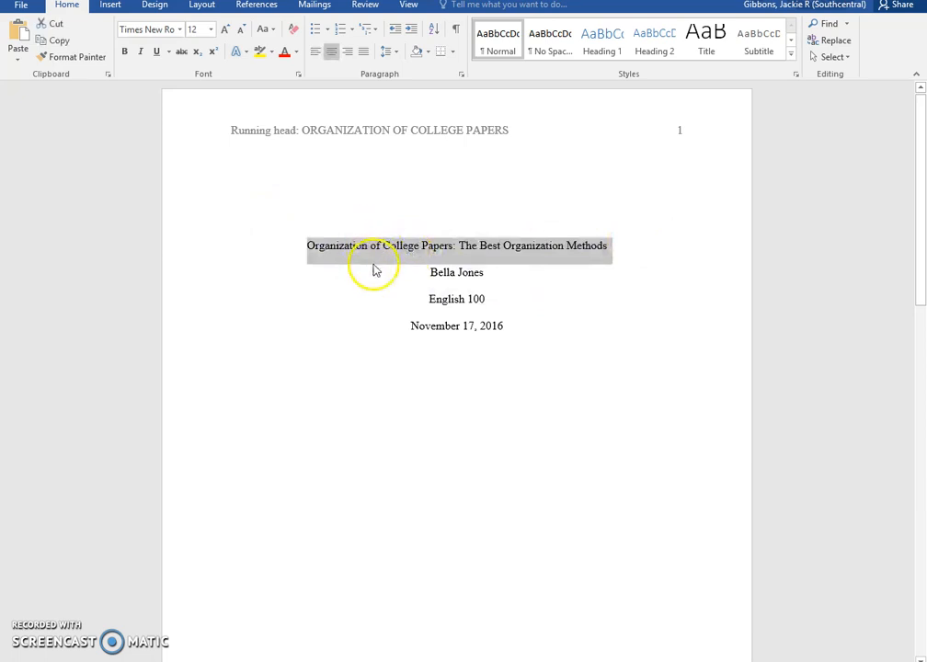
pyautogui.rightClick(405, 252)
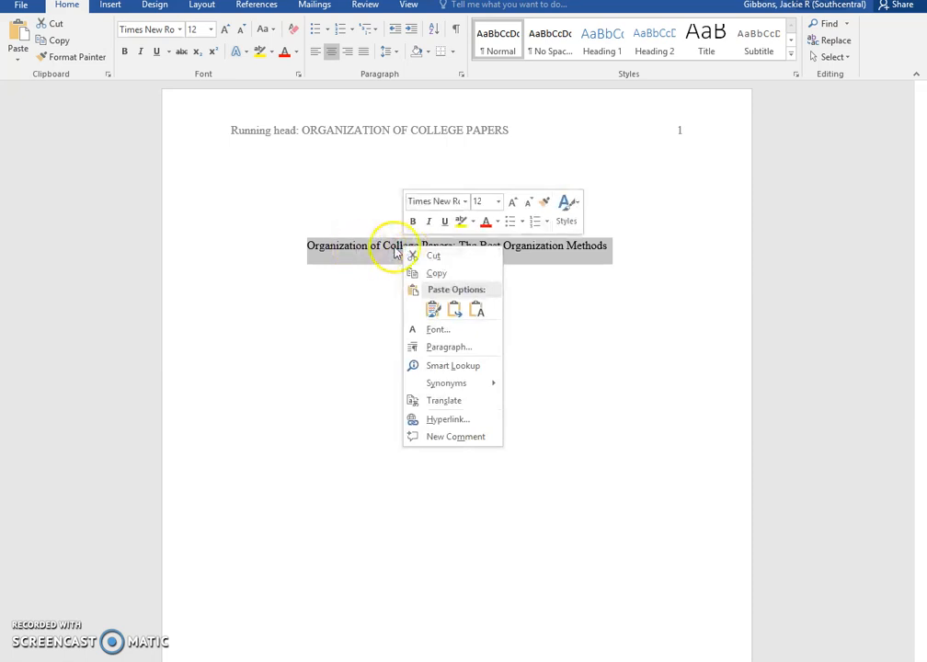
pyautogui.click(437, 272)
pyautogui.moveTo(916, 155); pyautogui.dragTo(921, 364)
pyautogui.click(466, 424)
pyautogui.rightClick(441, 412)
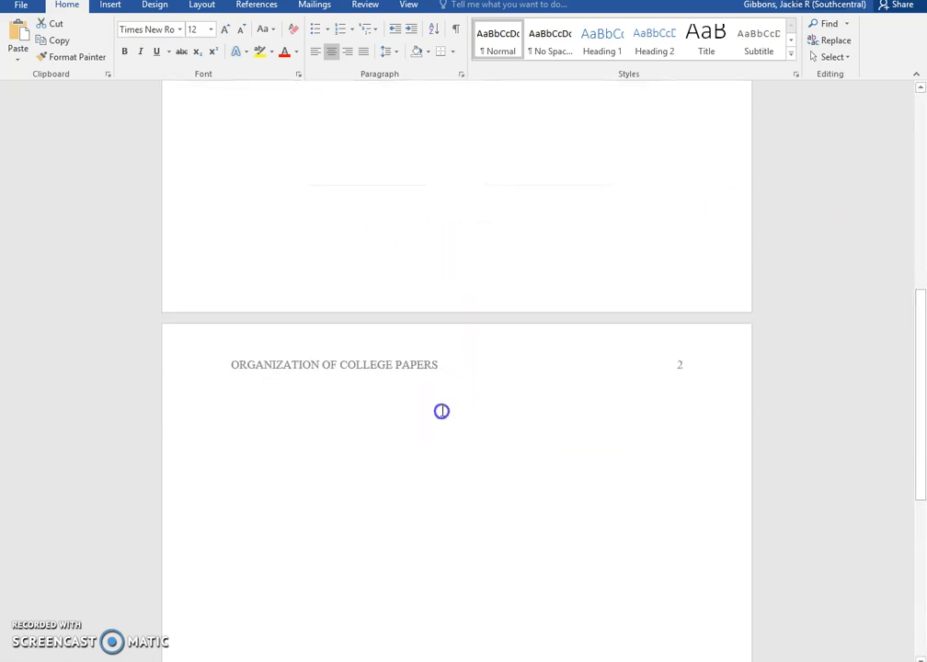
pyautogui.click(457, 401)
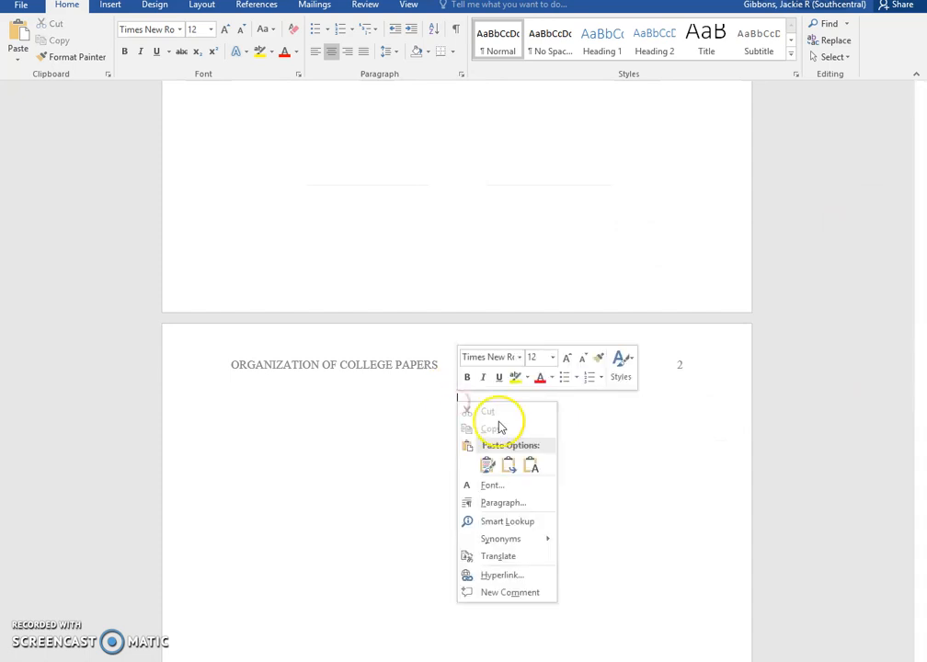
pyautogui.click(488, 464)
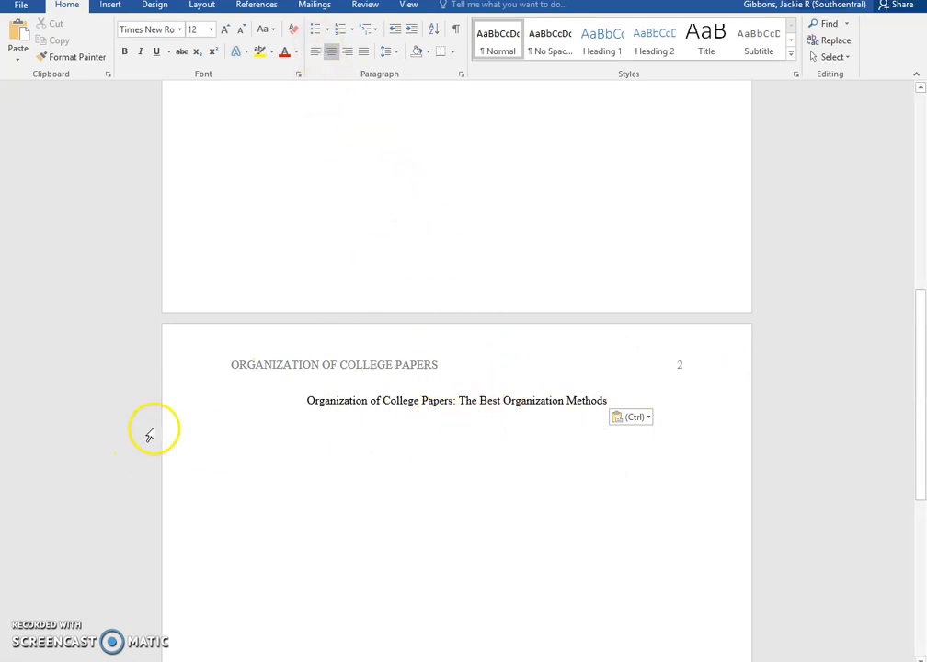
# - Write a left-aligned, indented paragraph below the title beginning "Organization of college papers may seem a difficult task", and start another indented line
pyautogui.click(232, 432)
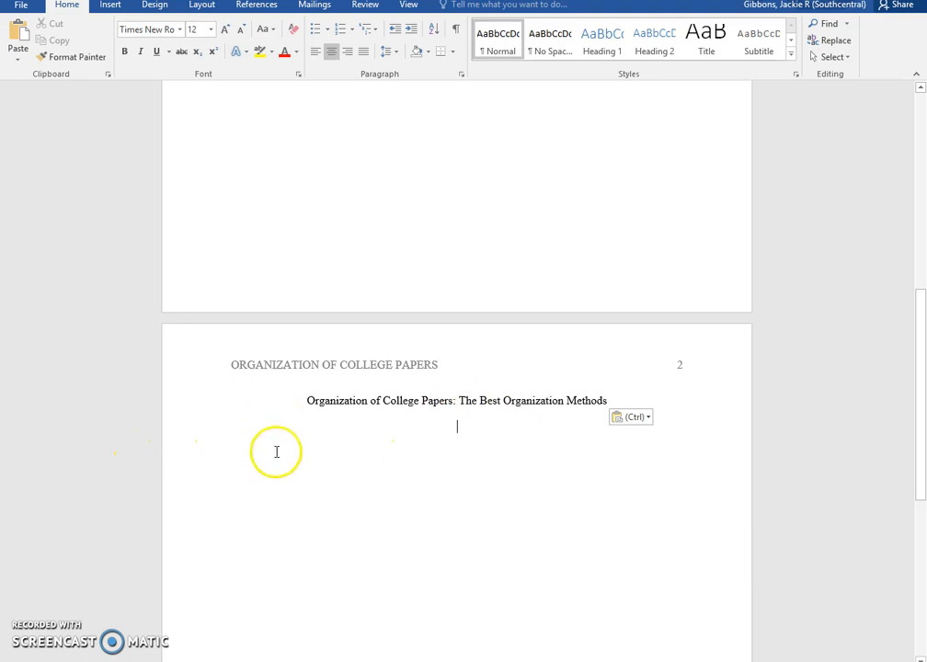
pyautogui.click(315, 58)
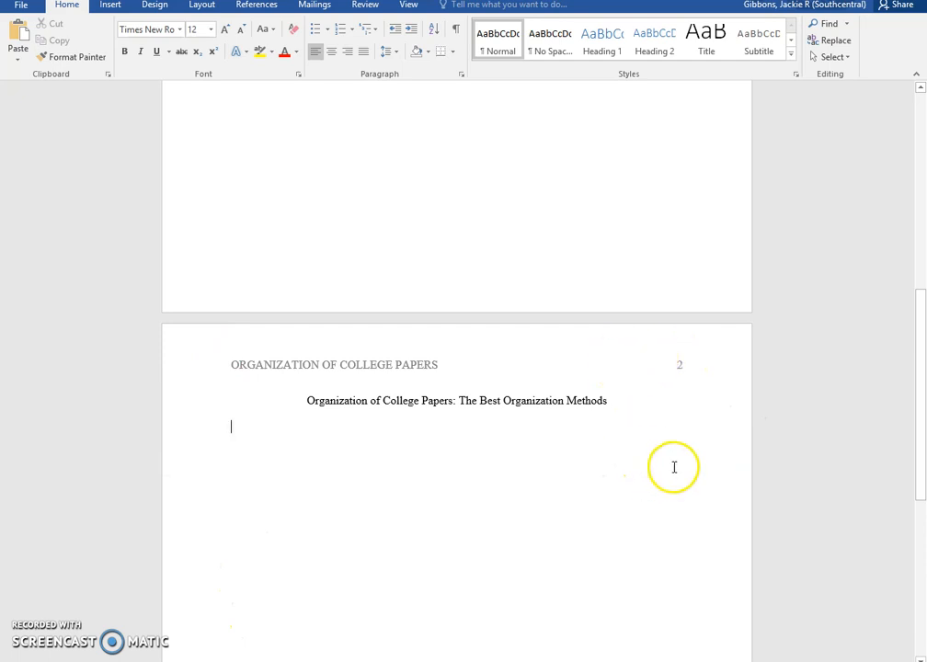
pyautogui.press('Tab')
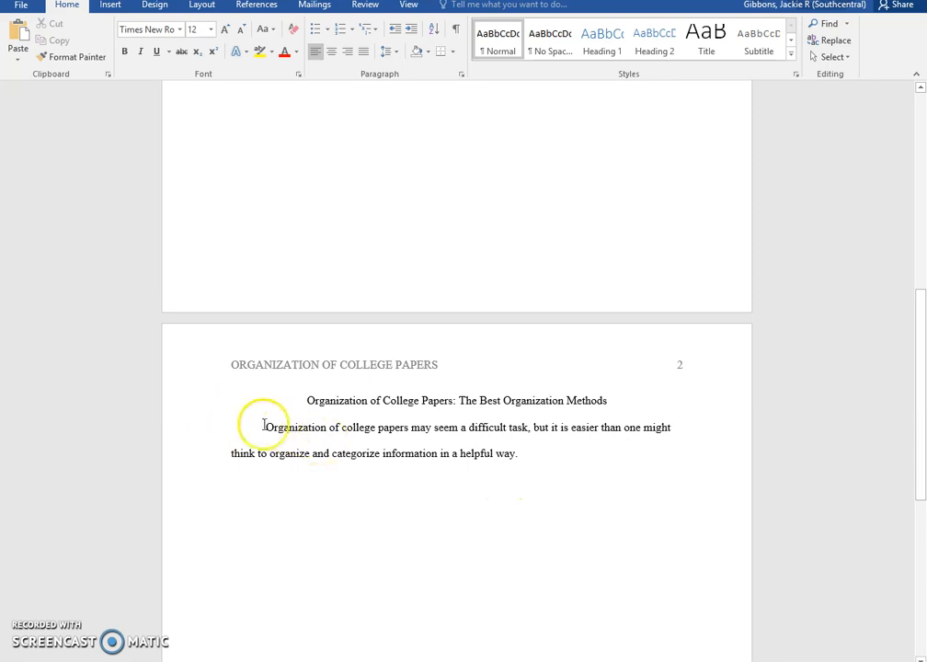
pyautogui.press('Return')
pyautogui.press('Tab')
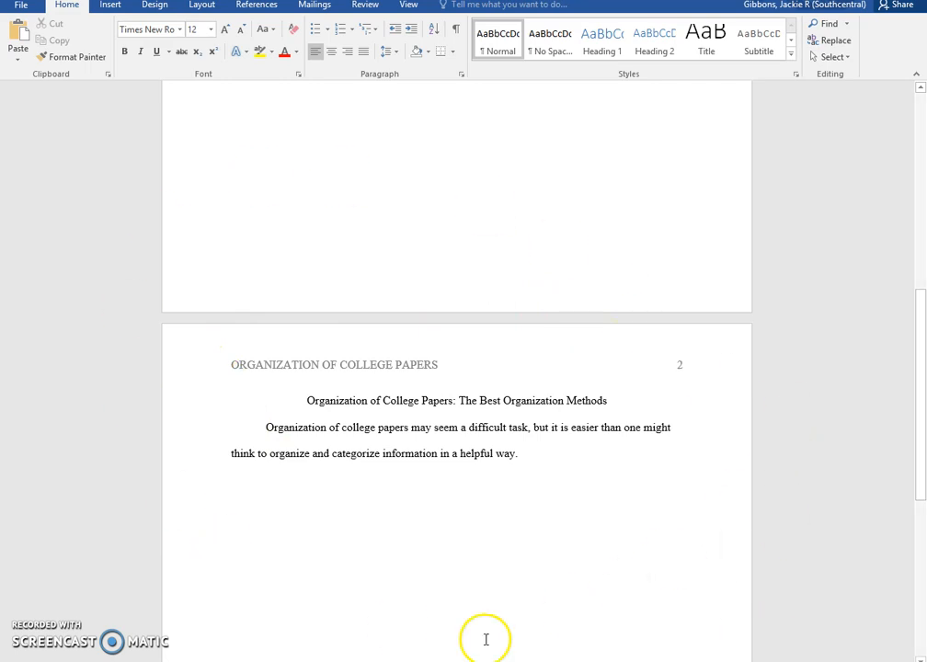
# - Remove the indent from the empty line below the paragraph and insert a page break to start page 3
pyautogui.moveTo(923, 395); pyautogui.dragTo(922, 435)
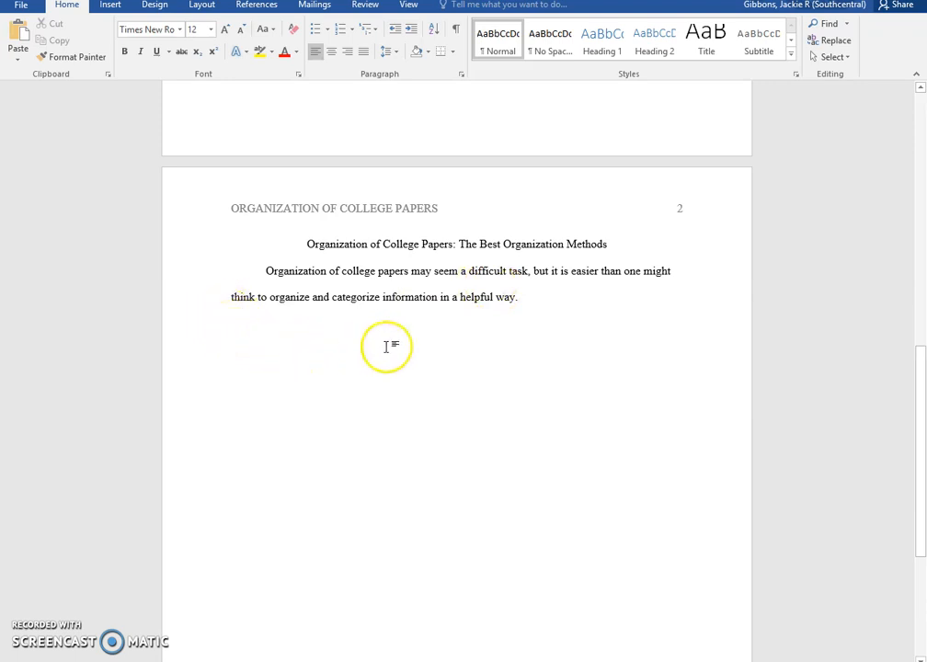
pyautogui.press('BackSpace')
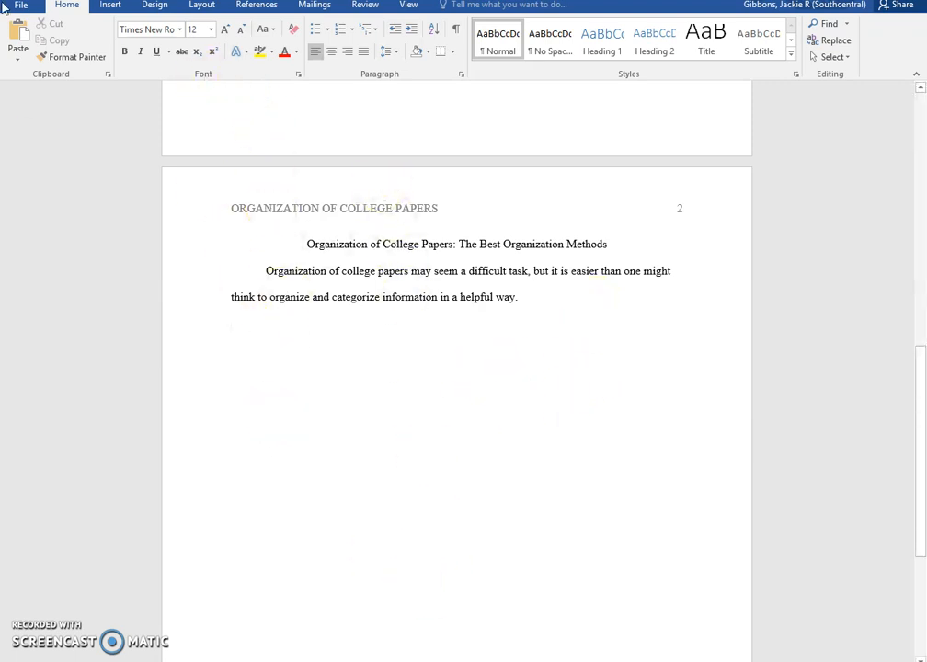
pyautogui.click(111, 5)
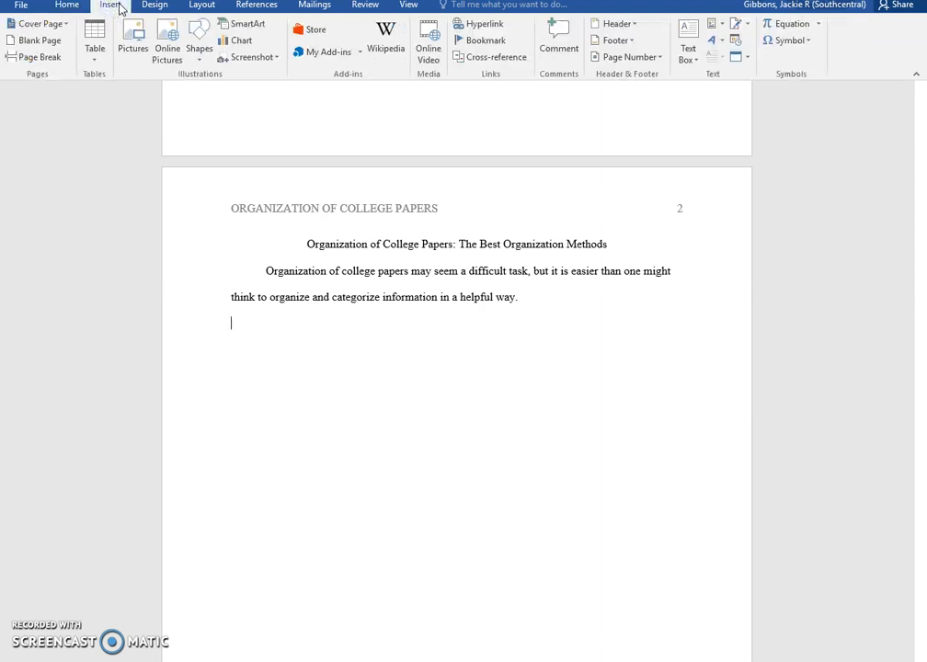
pyautogui.click(39, 57)
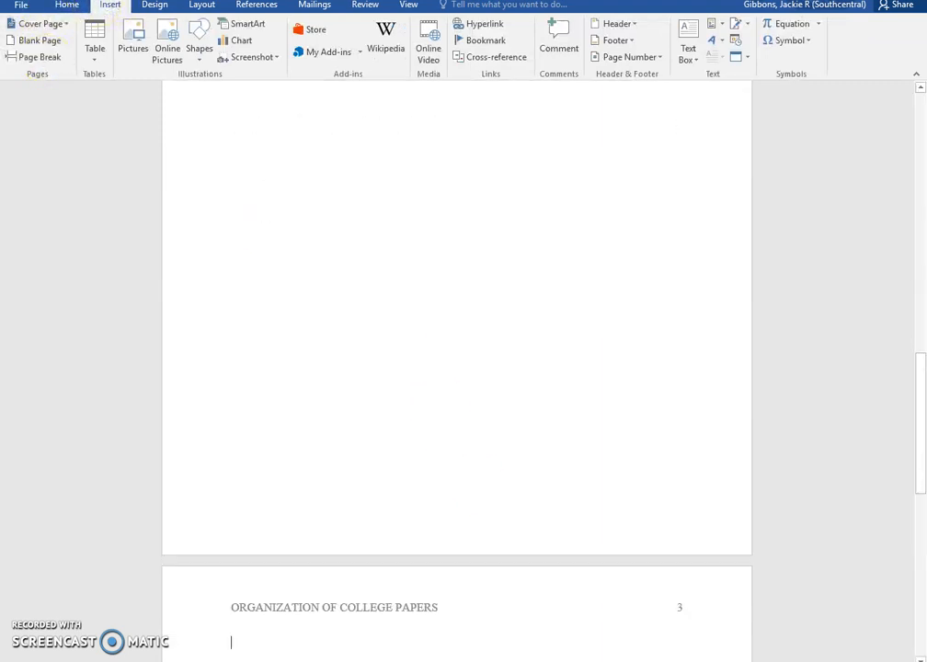
# - Add a centred "References" heading on the first line of page 3 and start a left-aligned line below it
pyautogui.moveTo(921, 452); pyautogui.dragTo(924, 509)
pyautogui.click(246, 539)
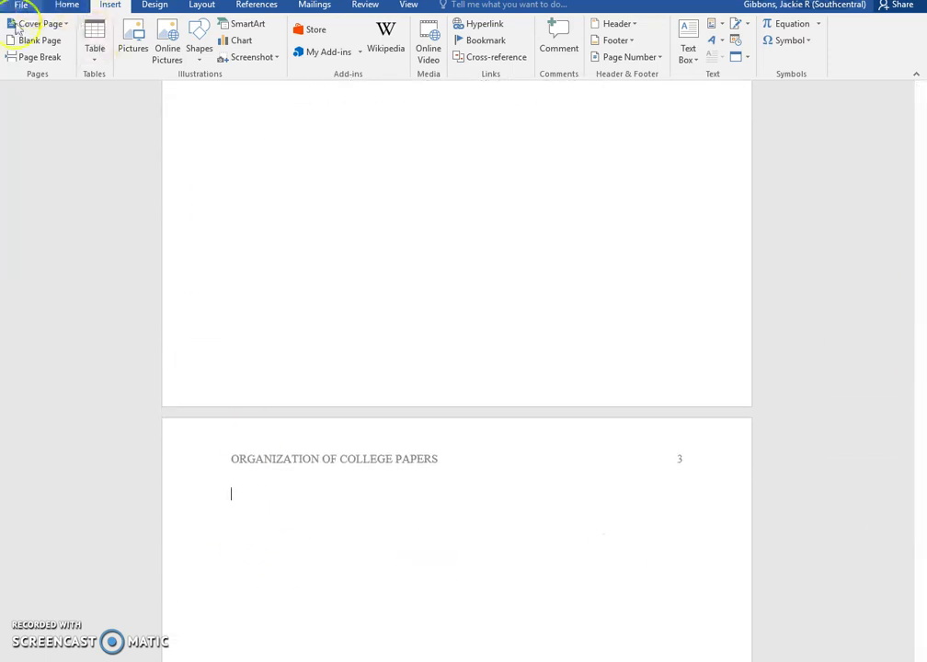
pyautogui.click(76, 8)
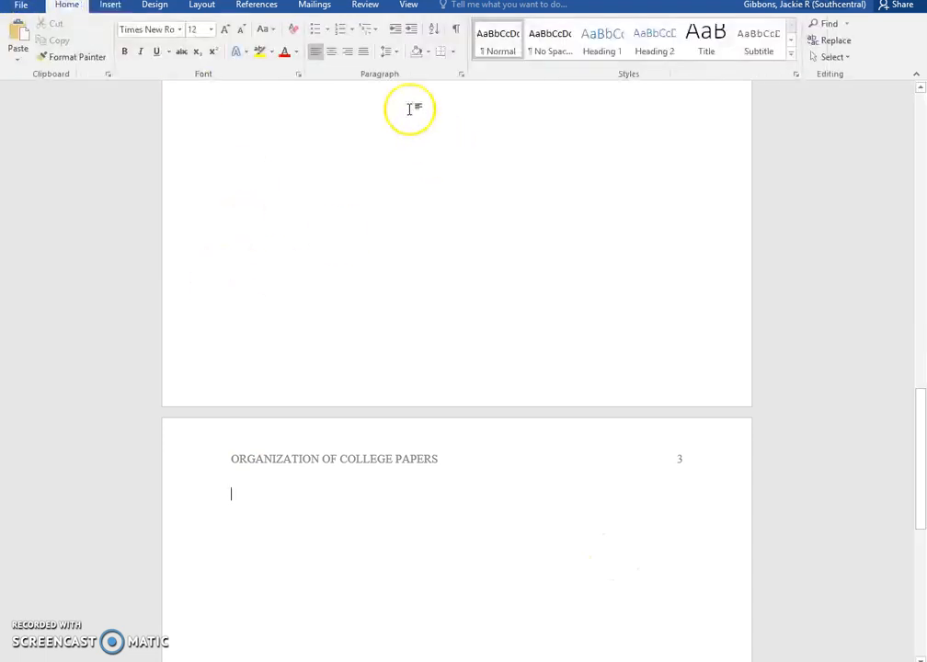
pyautogui.click(332, 53)
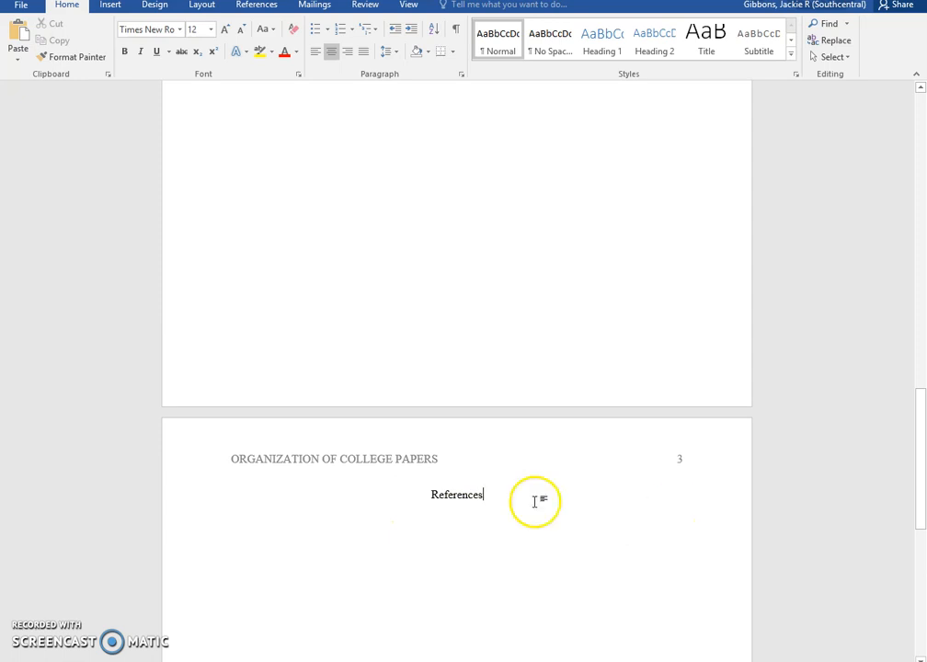
pyautogui.press('Return')
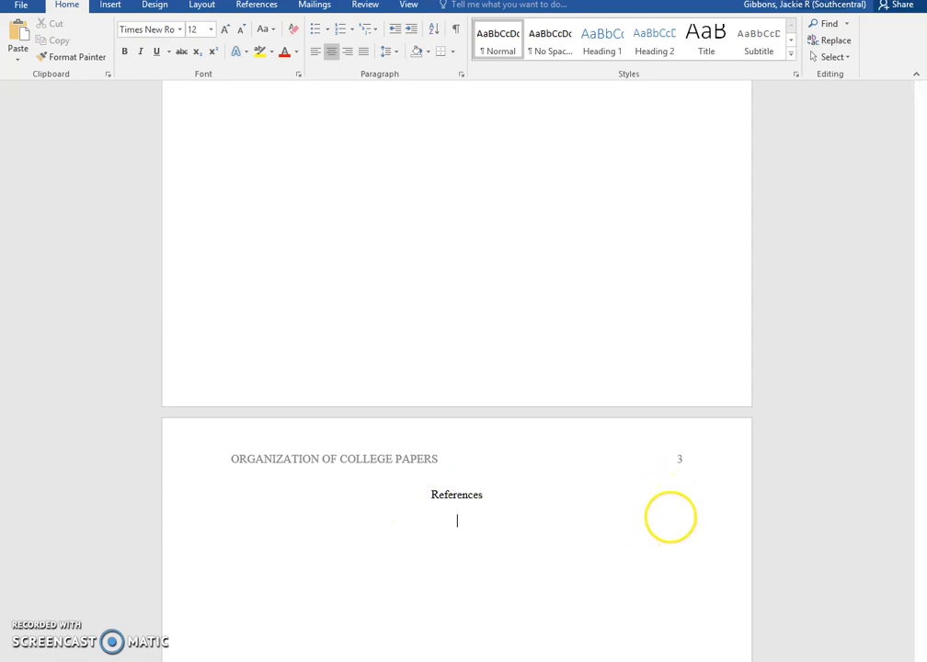
pyautogui.click(316, 51)
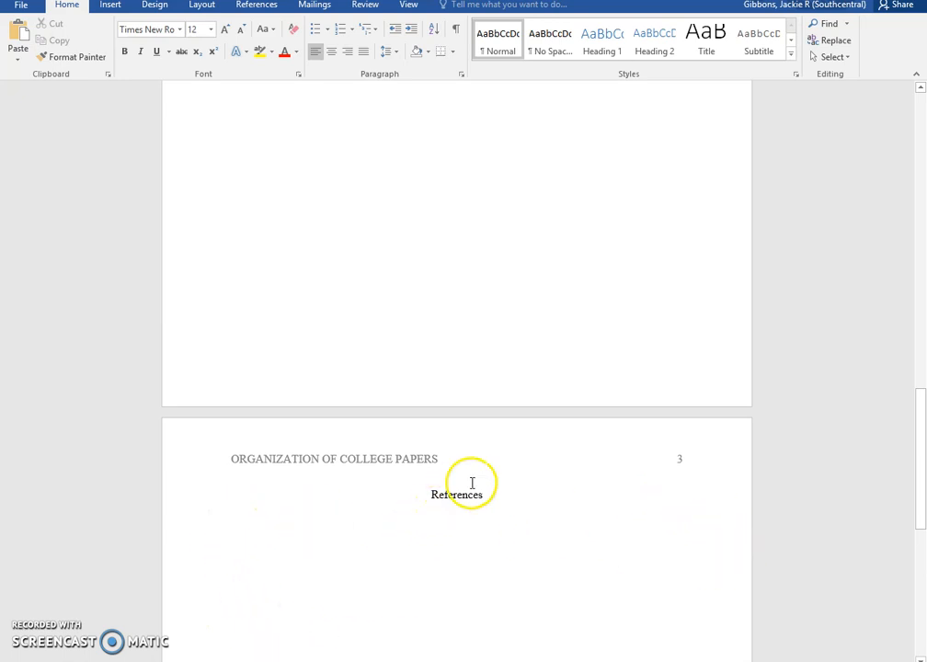
pyautogui.rightClick(237, 520)
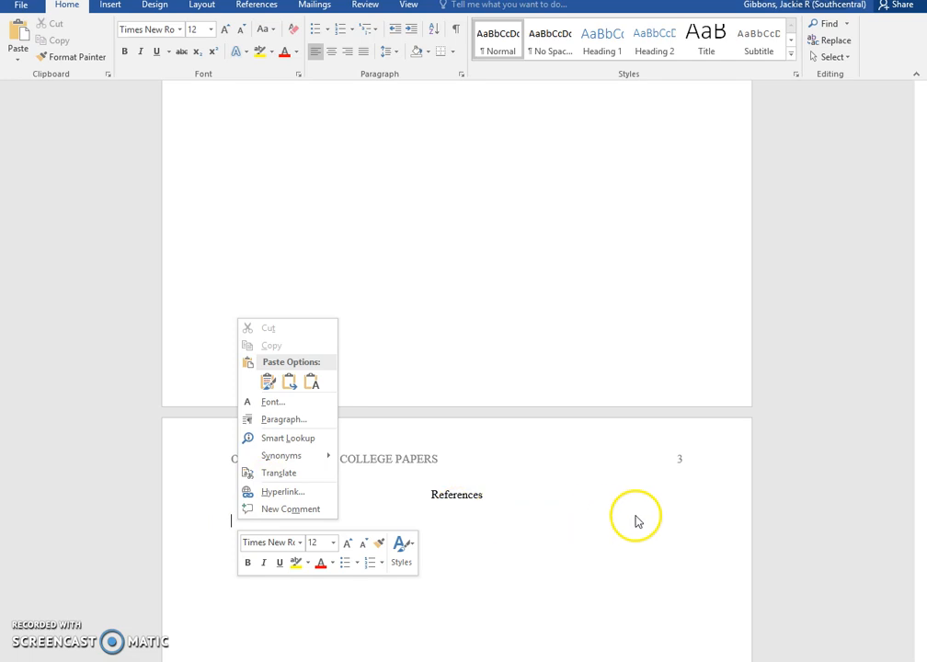
pyautogui.click(269, 421)
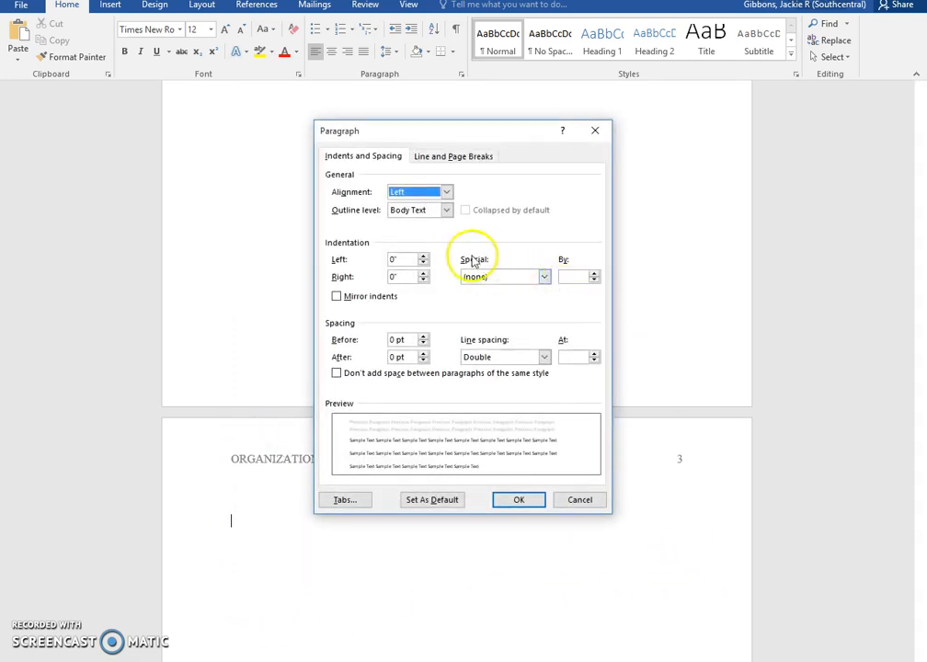
pyautogui.click(544, 276)
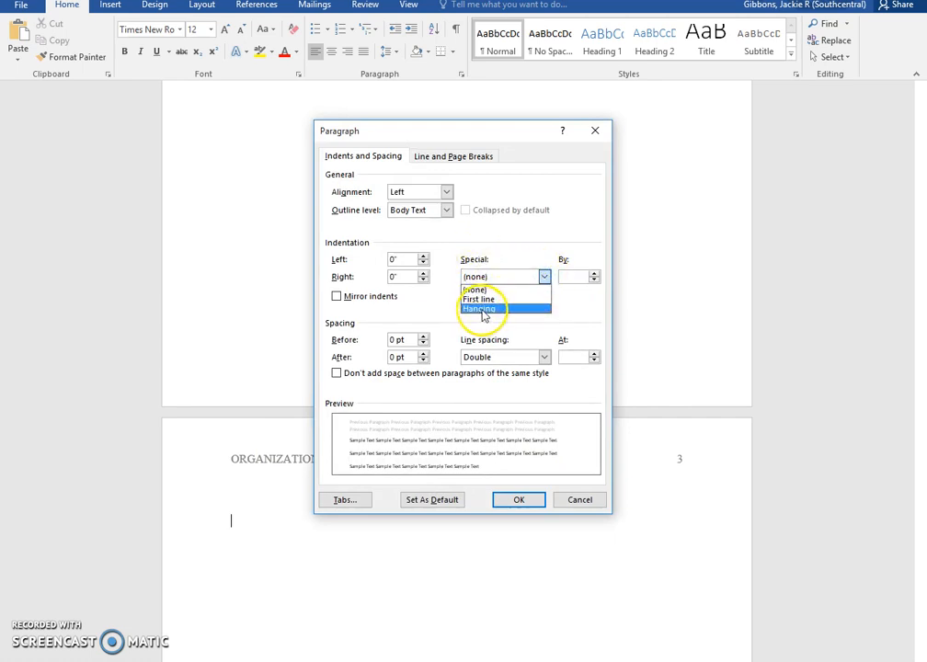
pyautogui.click(484, 310)
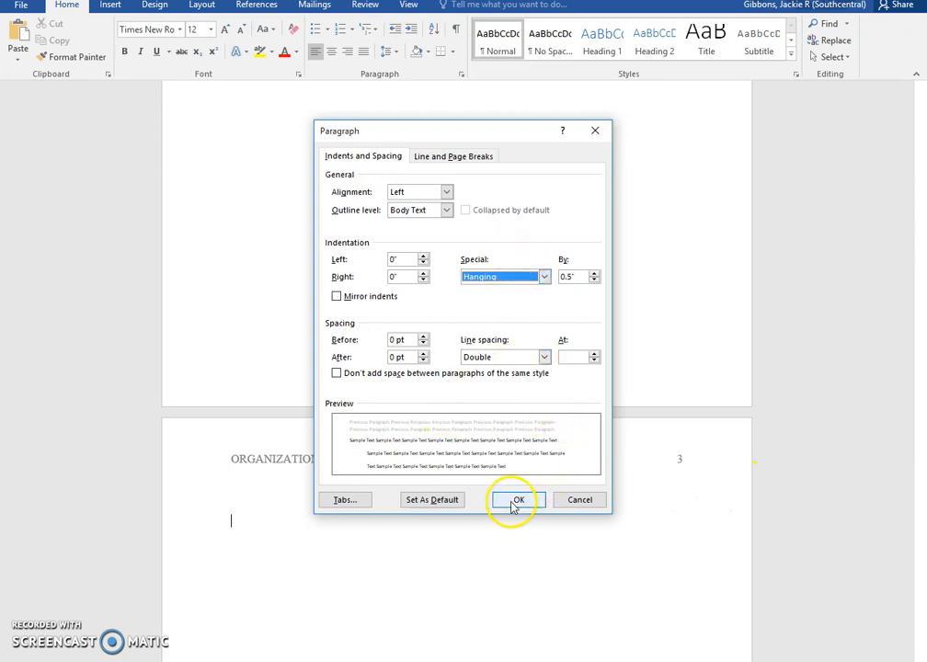
pyautogui.click(580, 500)
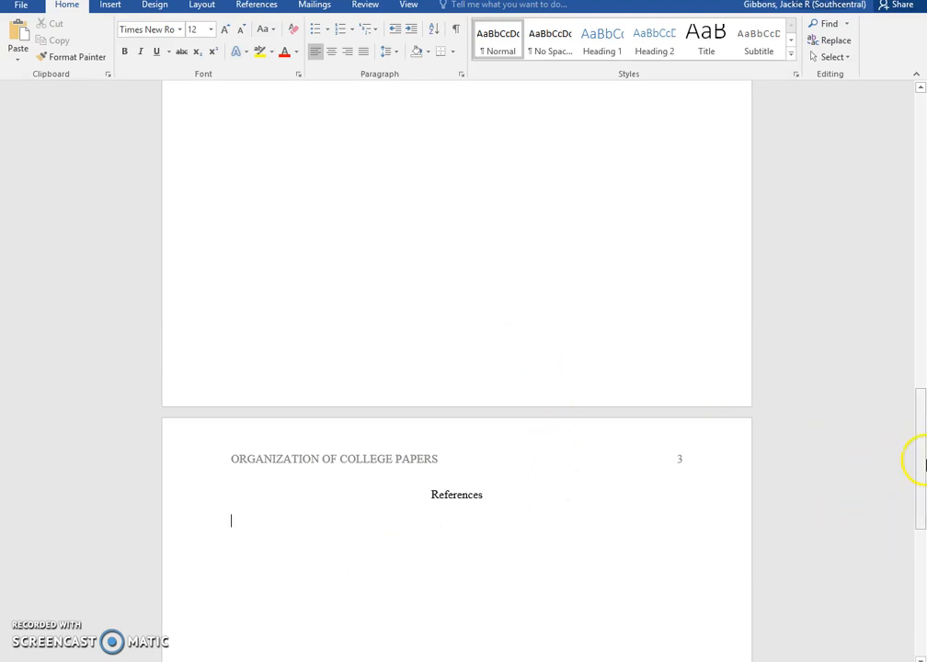
pyautogui.moveTo(924, 469)
pyautogui.mouseDown()
pyautogui.moveTo(921, 440)
pyautogui.moveTo(922, 478)
pyautogui.mouseUp()
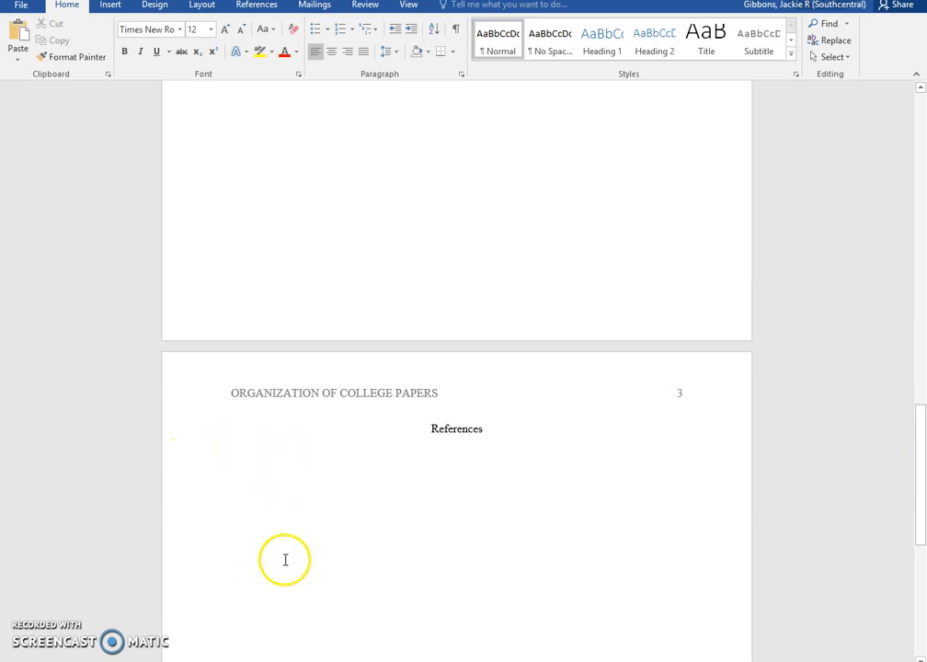
pyautogui.moveTo(924, 428); pyautogui.dragTo(922, 404)
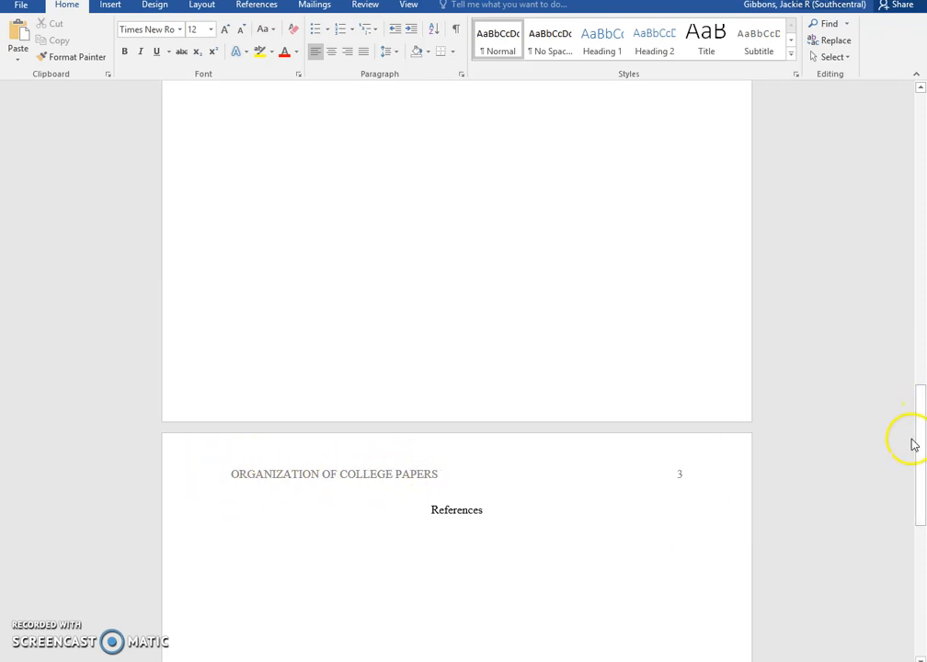
pyautogui.moveTo(917, 447); pyautogui.dragTo(922, 138)
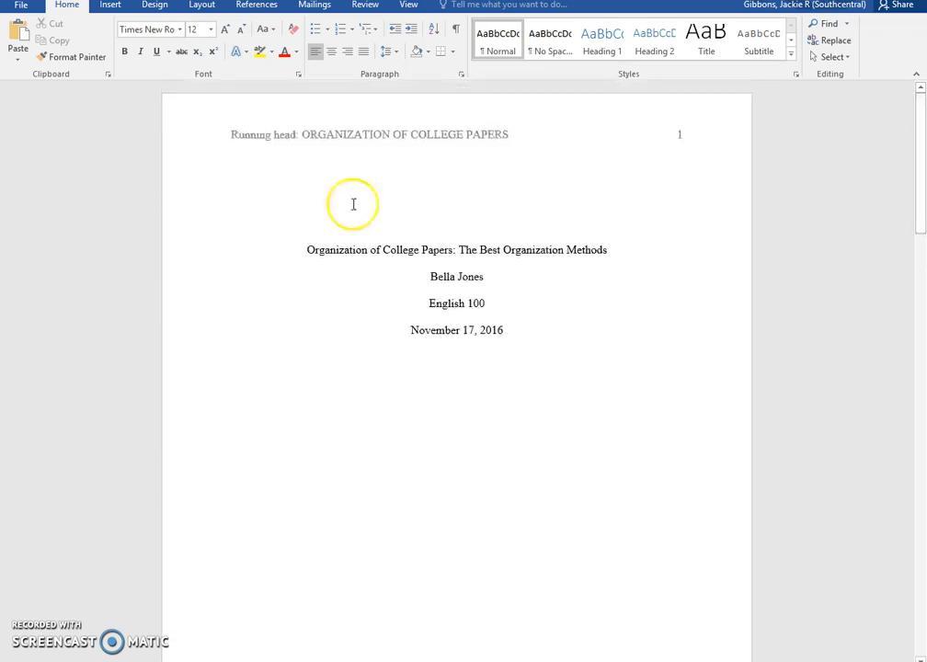